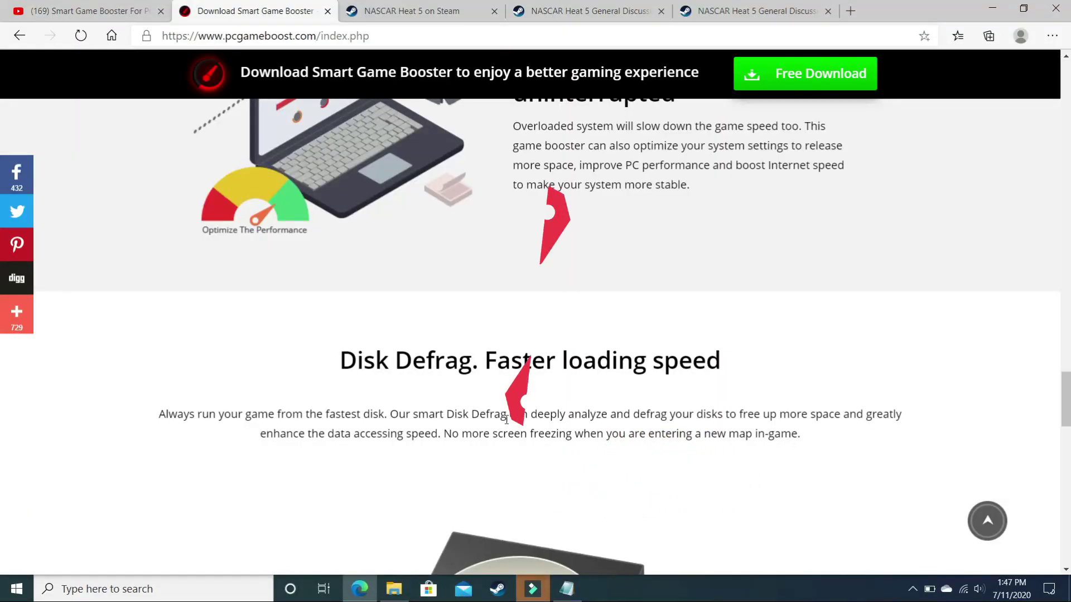
Step: Scroll the Smart Game Booster page up to the hero banner, then down to the Overclock GPU section
scroll(505, 440, "up", 5)
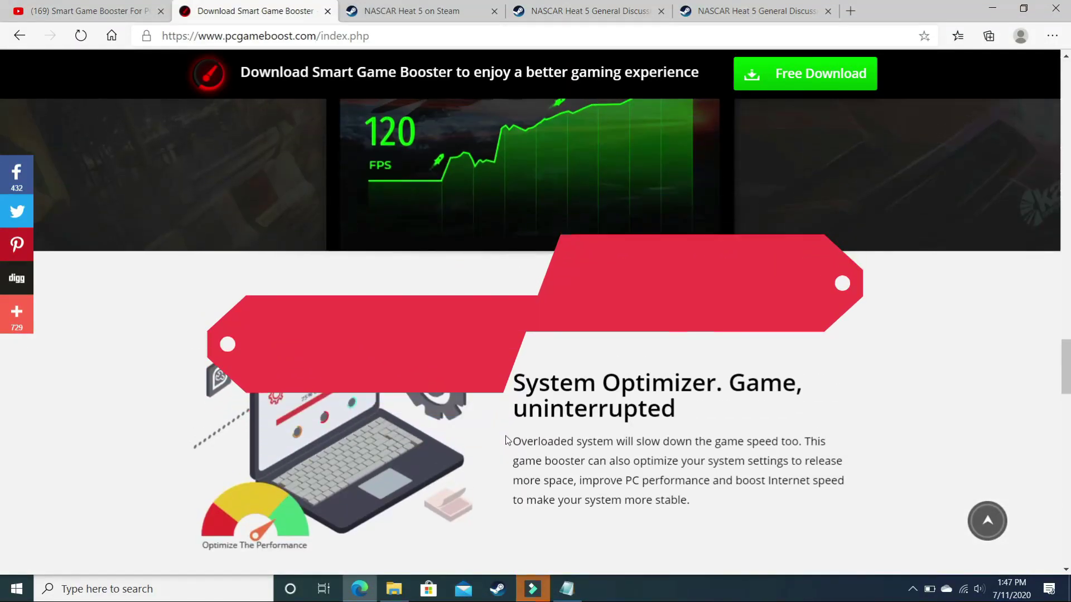
scroll(507, 440, "up", 10)
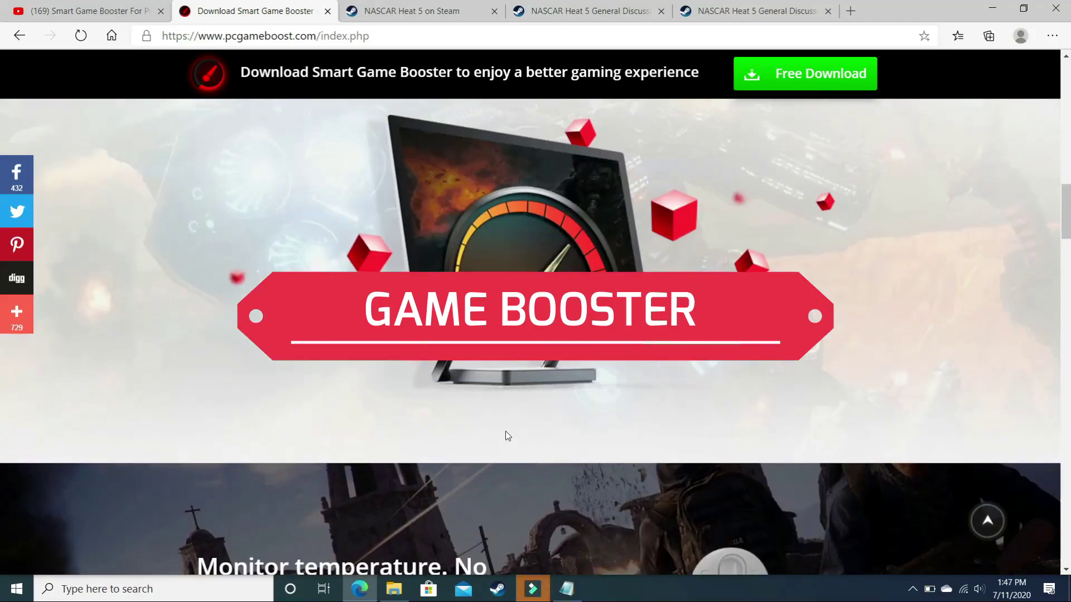
scroll(505, 431, "up", 10)
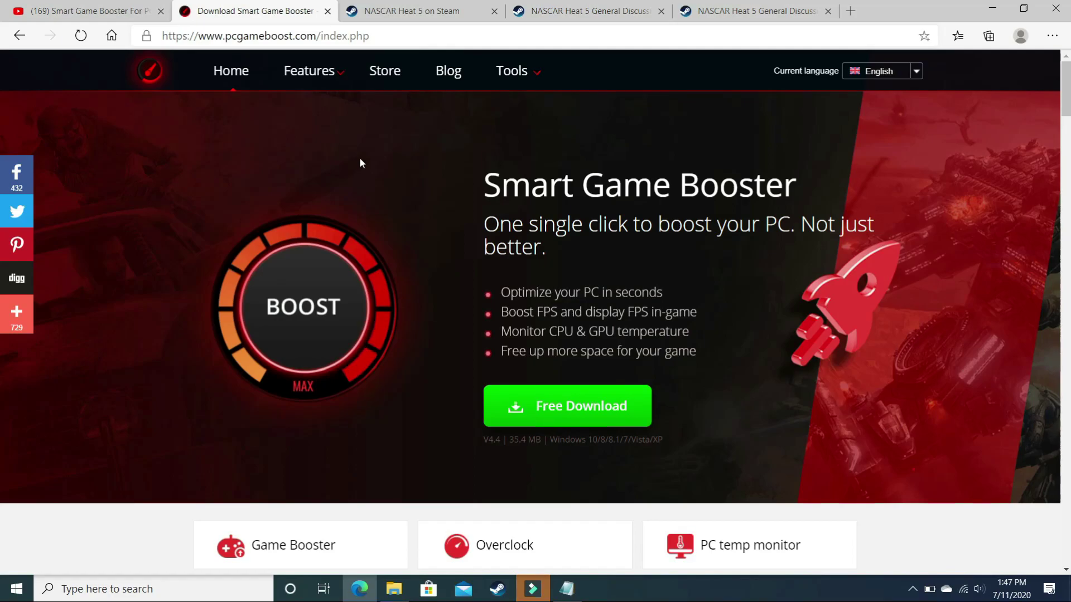
scroll(464, 384, "down", 15)
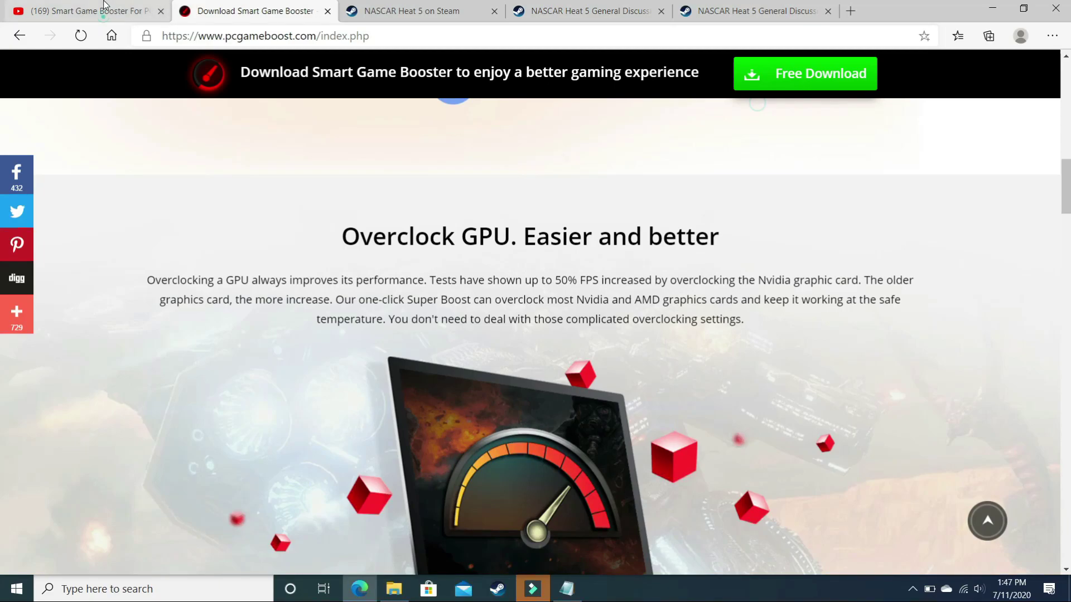
Step: Switch to the YouTube Smart Game Booster advanced setup video and scroll through its description
left_click(134, 7)
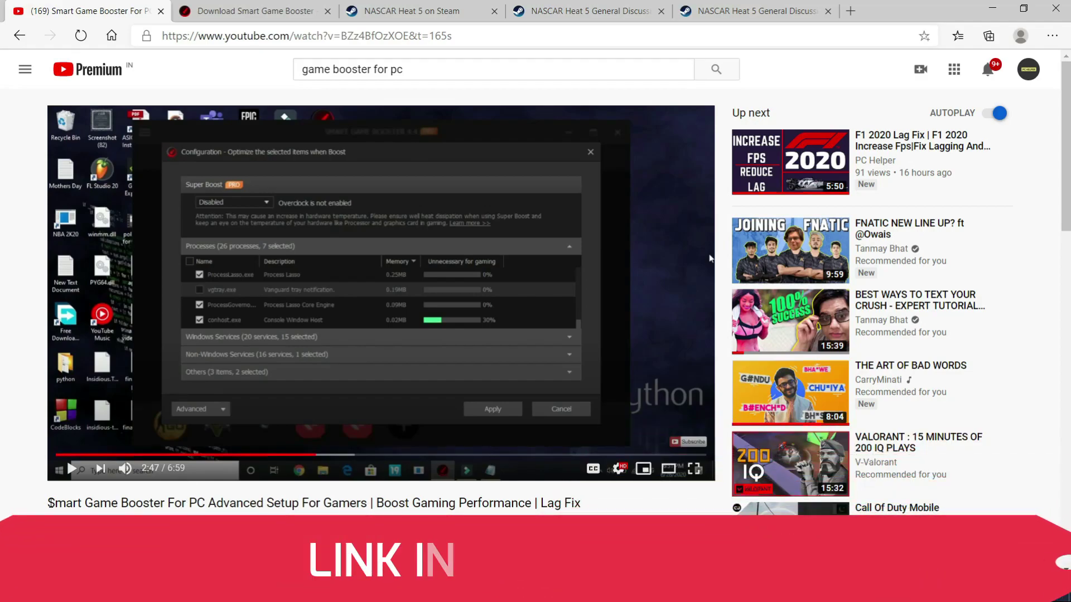
left_click_drag(151, 523, 217, 505)
left_click(218, 505)
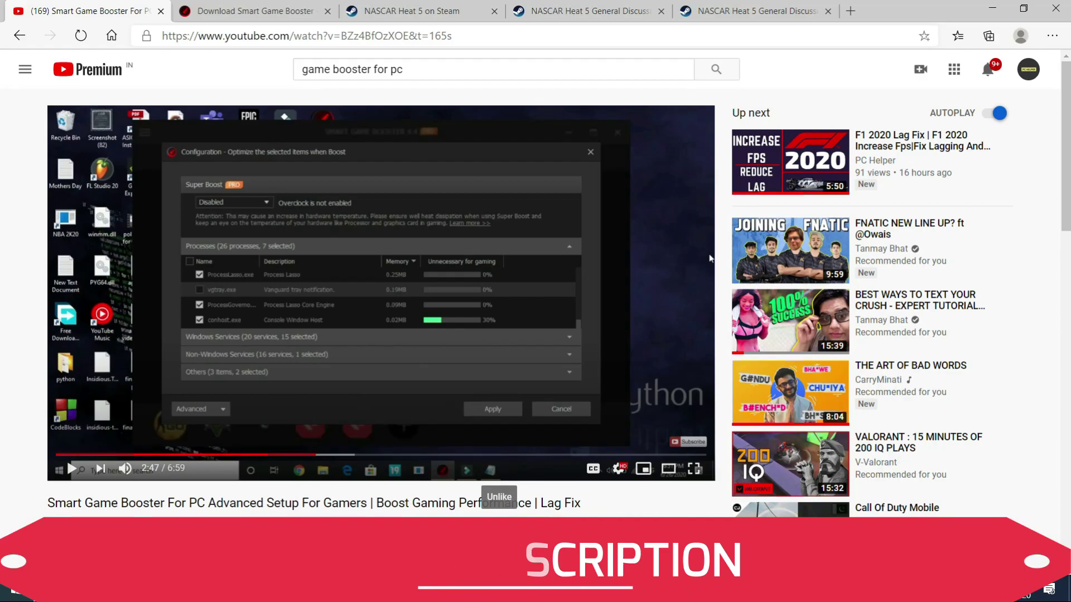
scroll(450, 461, "down", 4)
scroll(424, 413, "down", 2)
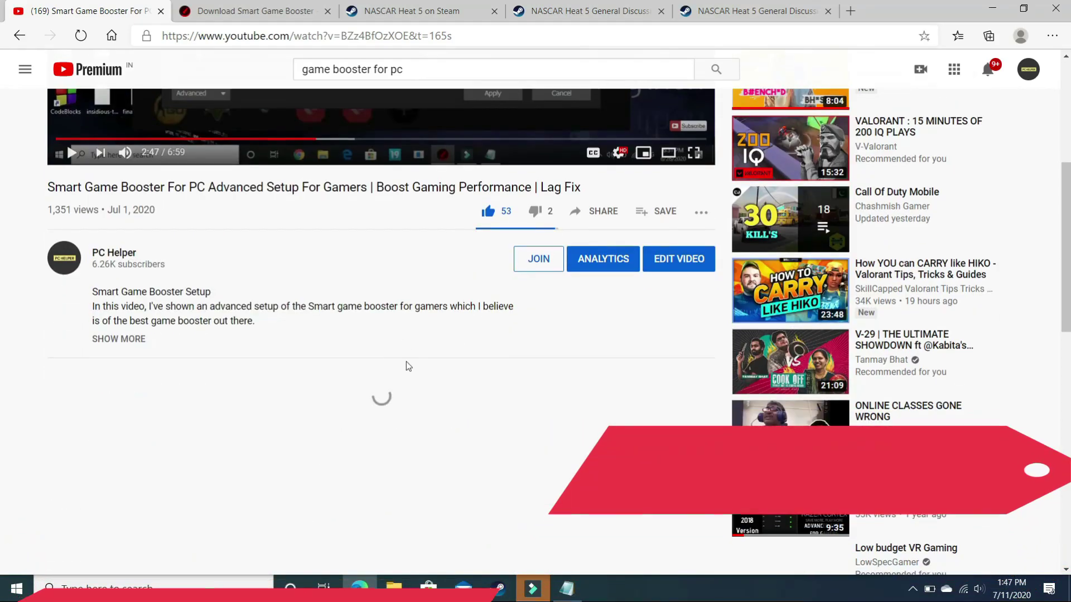
scroll(296, 433, "up", 6)
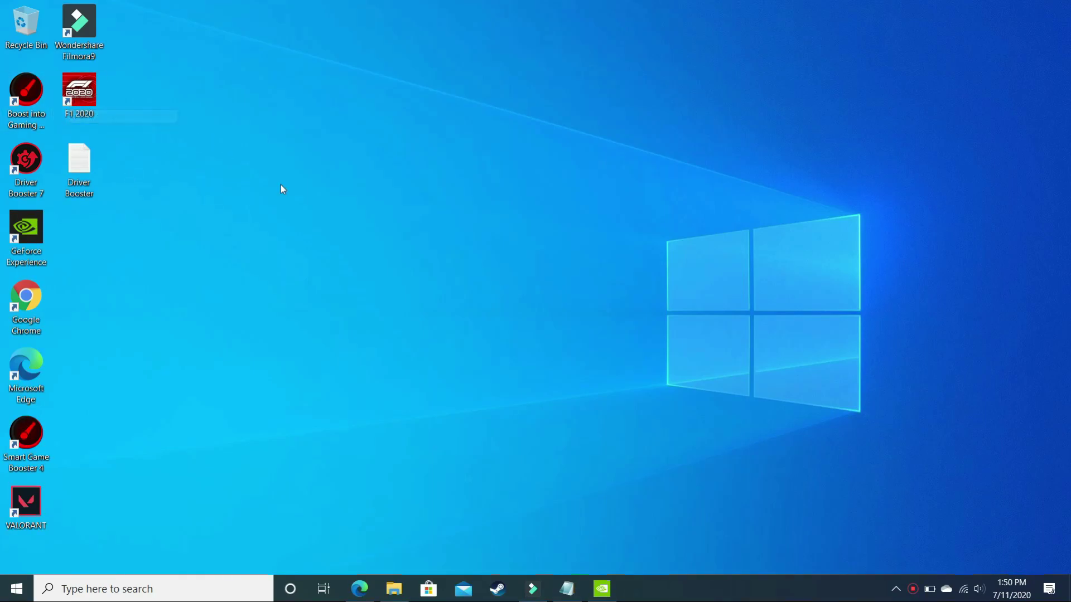
Step: From the desktop menu, open NVIDIA Control Panel's Program Settings for F1 2020 (f1_2020_dx12.exe) and its processor list
right_click(457, 292)
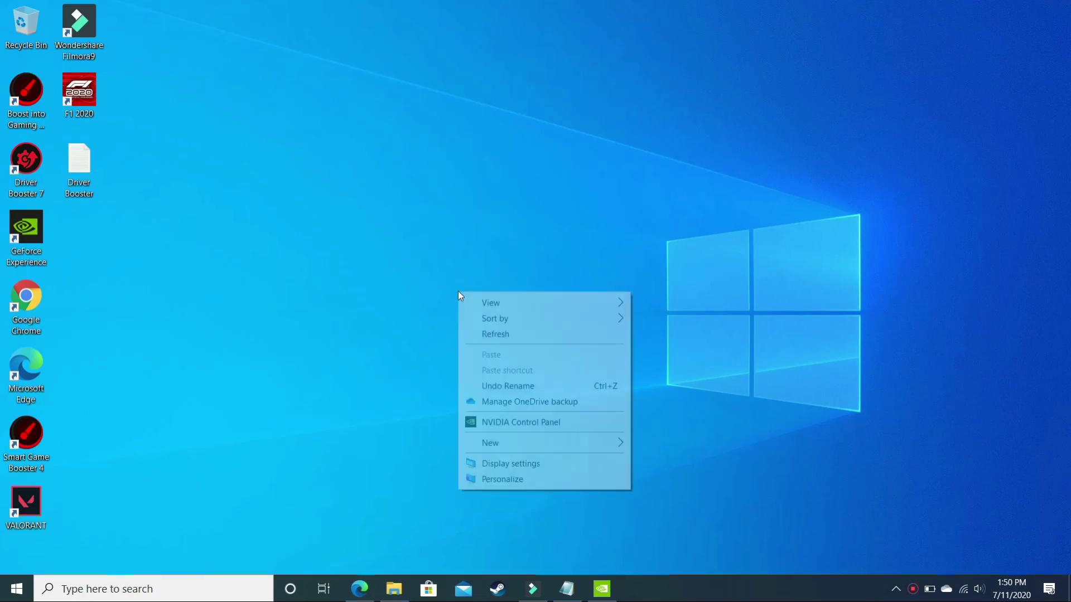
left_click(507, 426)
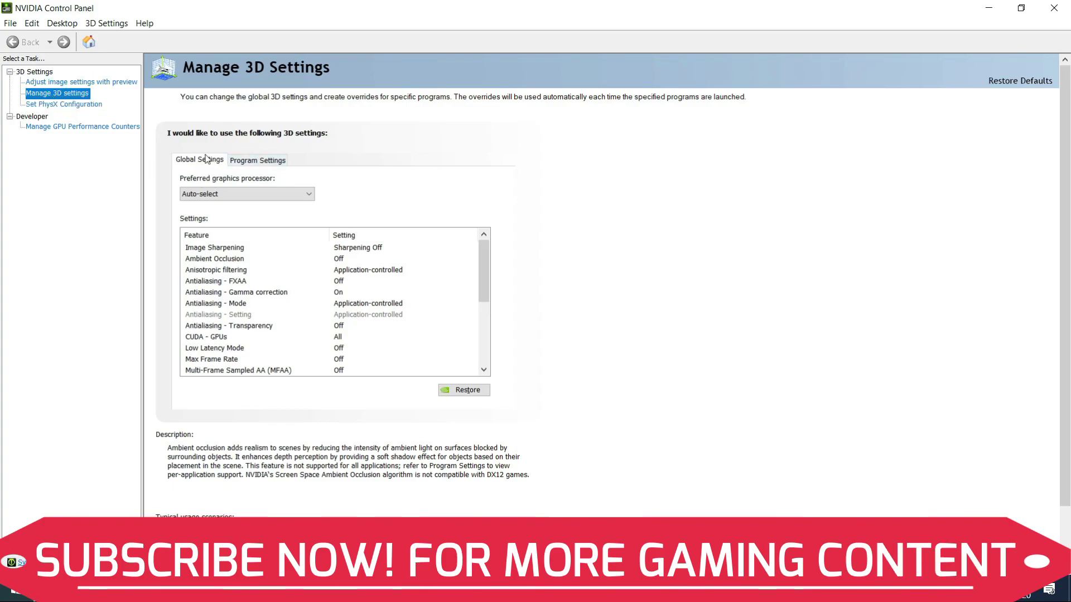
left_click(269, 163)
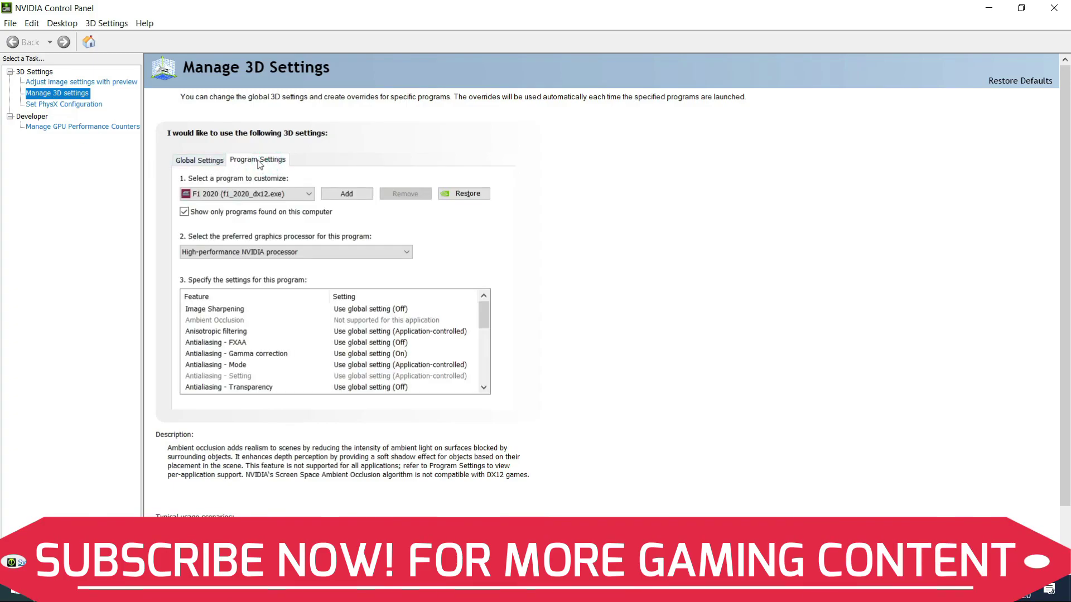
left_click(262, 194)
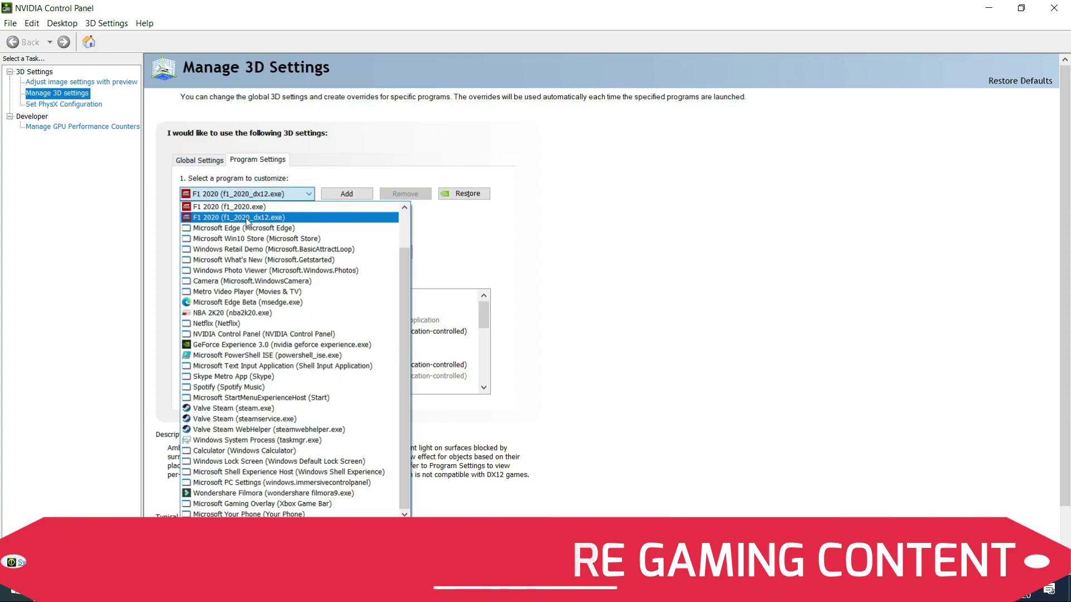
left_click(249, 217)
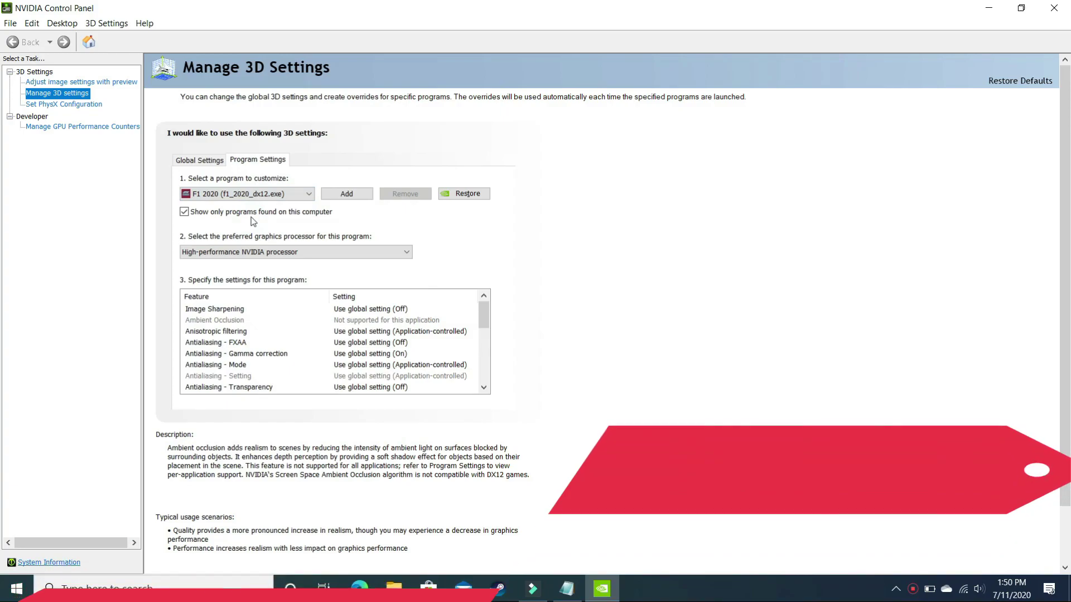
left_click(249, 254)
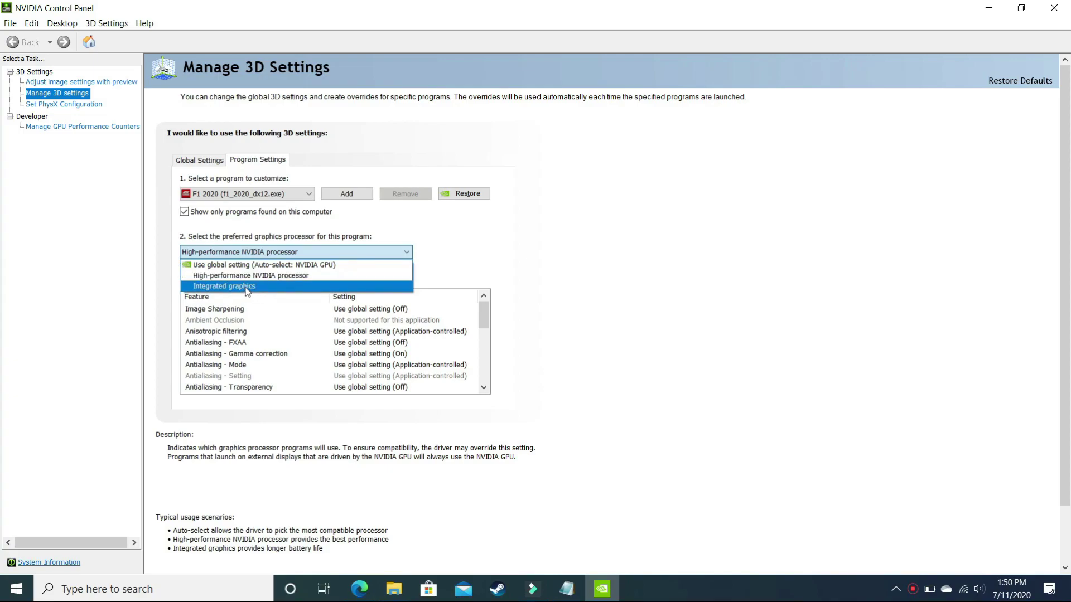
Step: Give F1 2020 the High-performance NVIDIA processor and Prefer maximum performance power mode, and apply
left_click(248, 275)
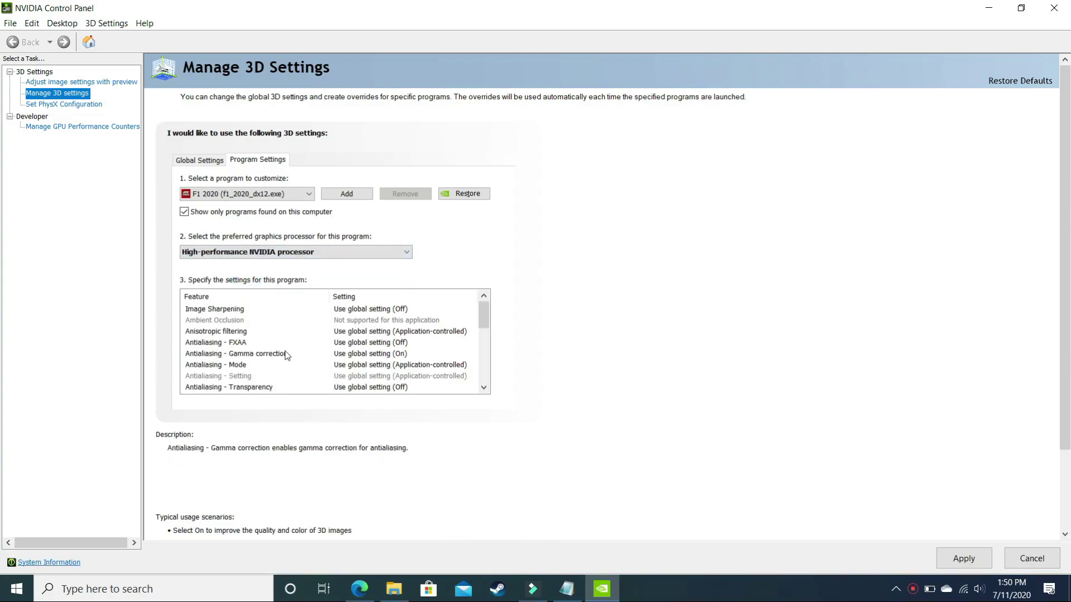
scroll(281, 351, "down", 3)
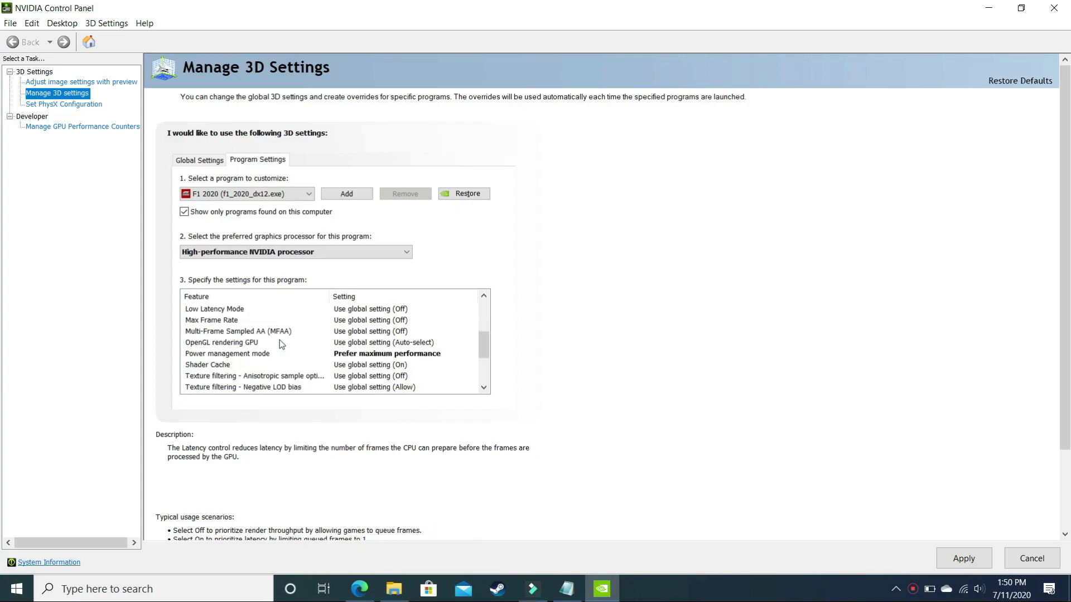
left_click(264, 355)
left_click(390, 353)
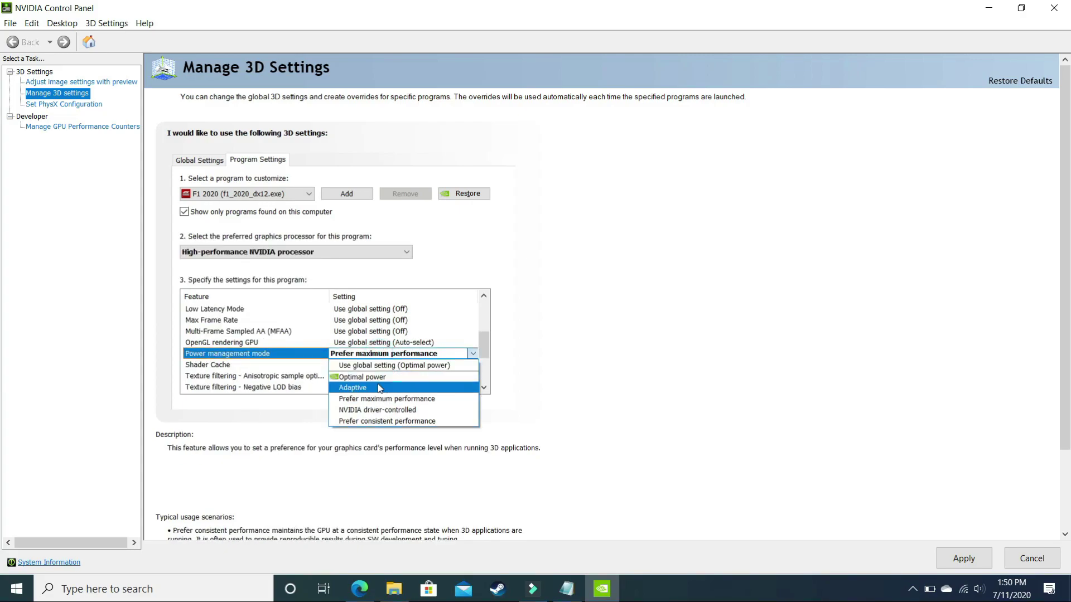
left_click(366, 398)
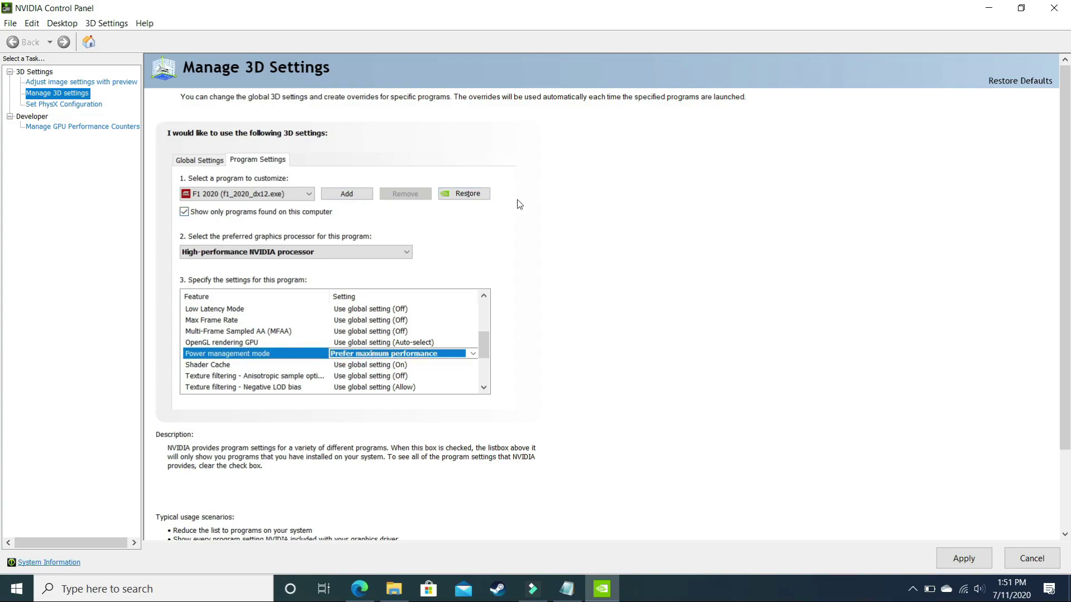
key("Tab")
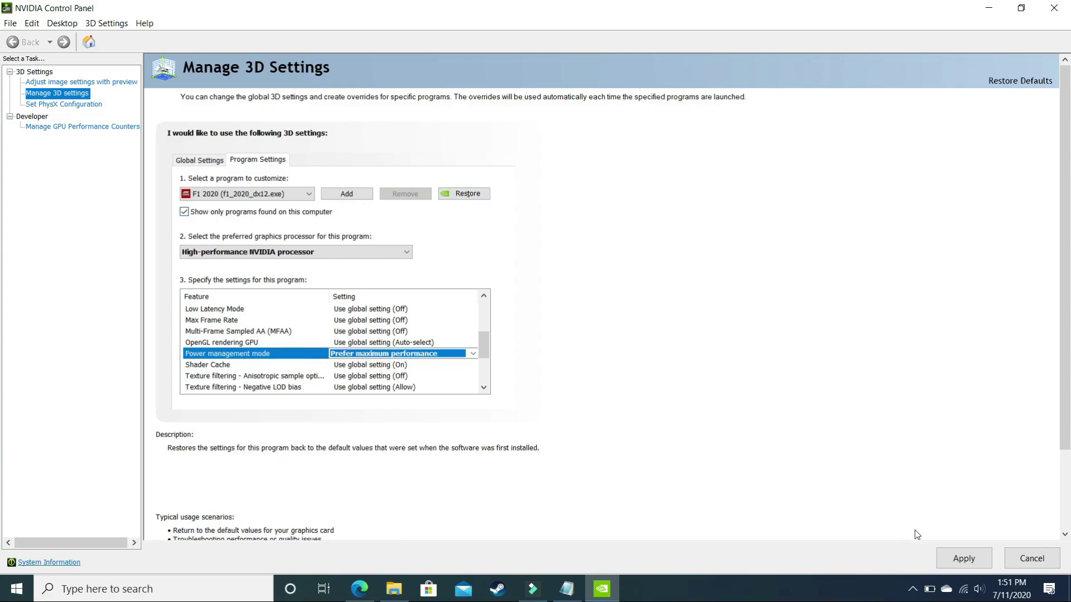
left_click(960, 558)
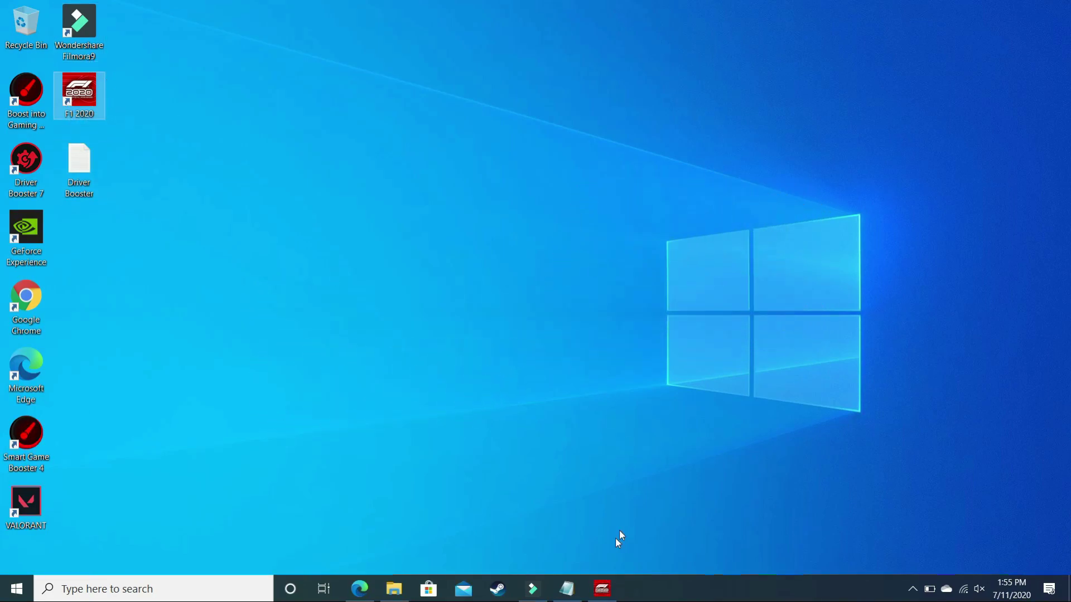
Step: Bring the running F1 2020 forward, return to the desktop, and launch Task Manager from the taskbar
left_click(601, 590)
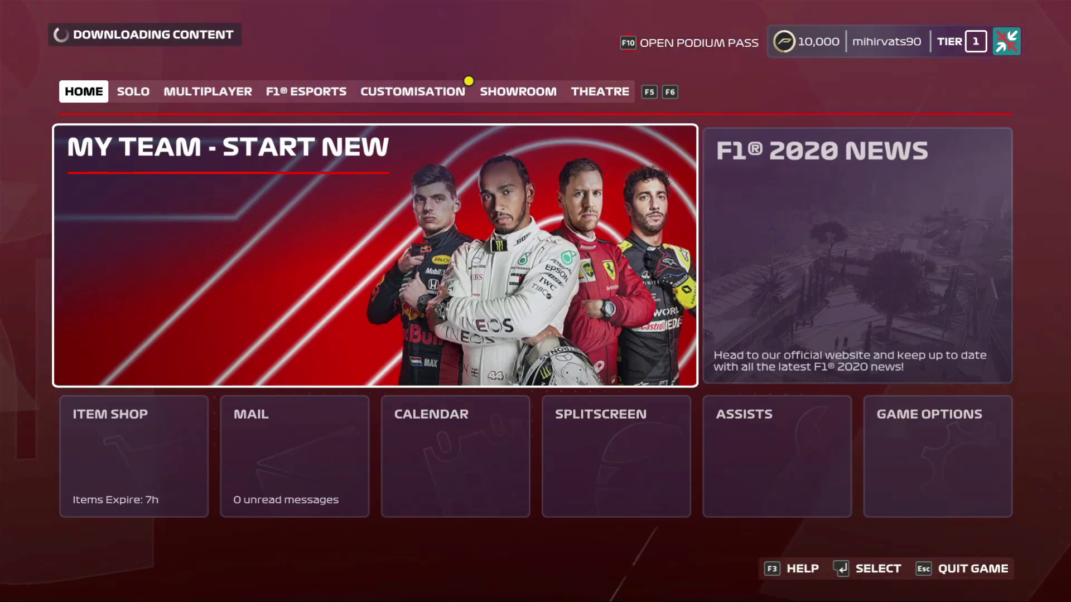
key("alt+Tab")
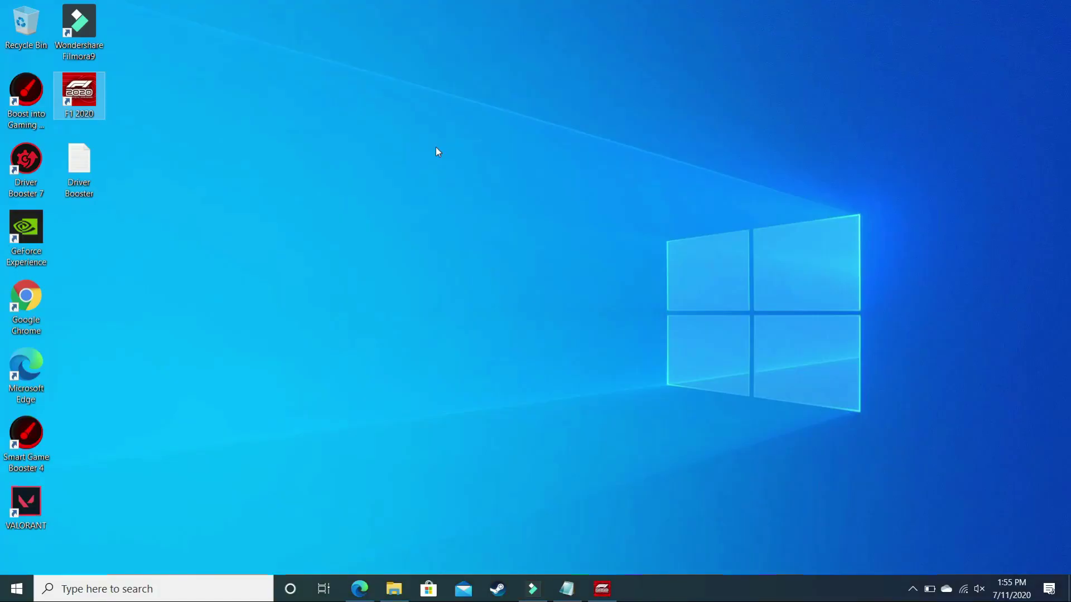
right_click(718, 589)
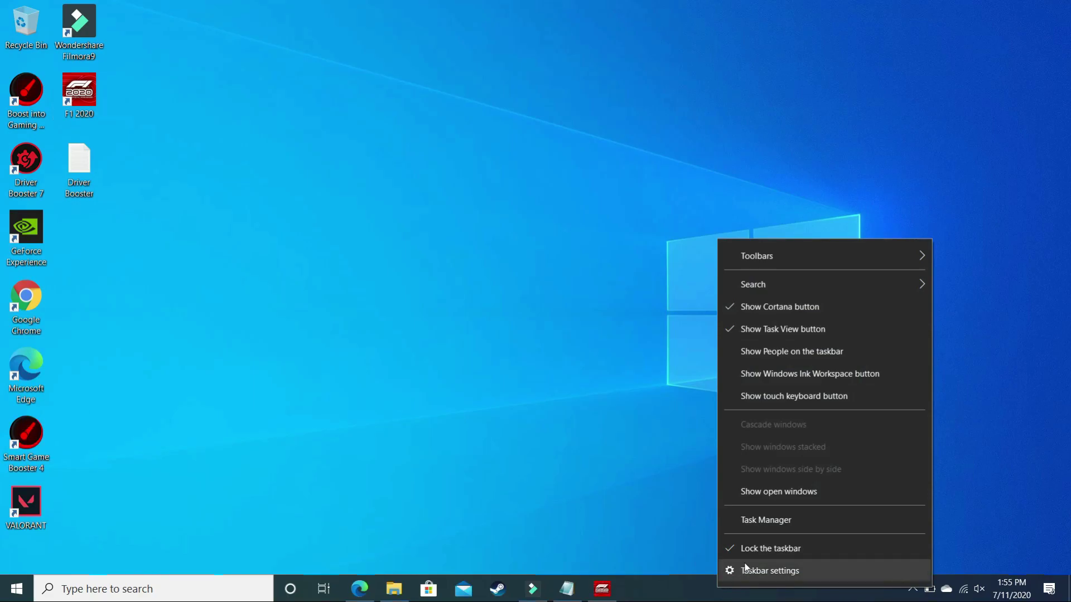
left_click(748, 528)
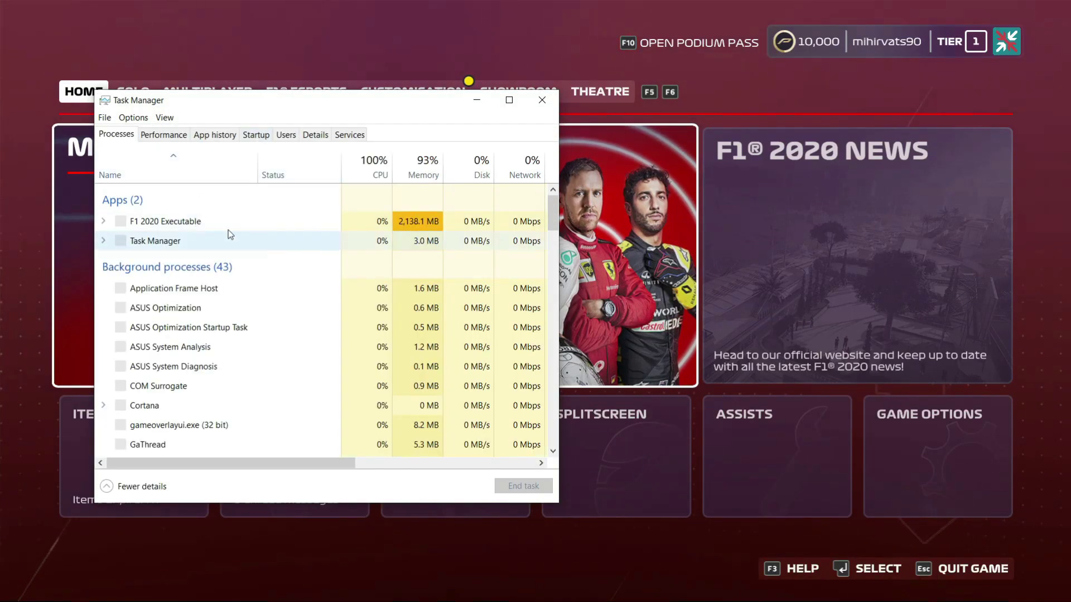
Step: Raise the F1_2020_dx12.exe process priority on the Details tab, then return to the Processes tab
right_click(188, 225)
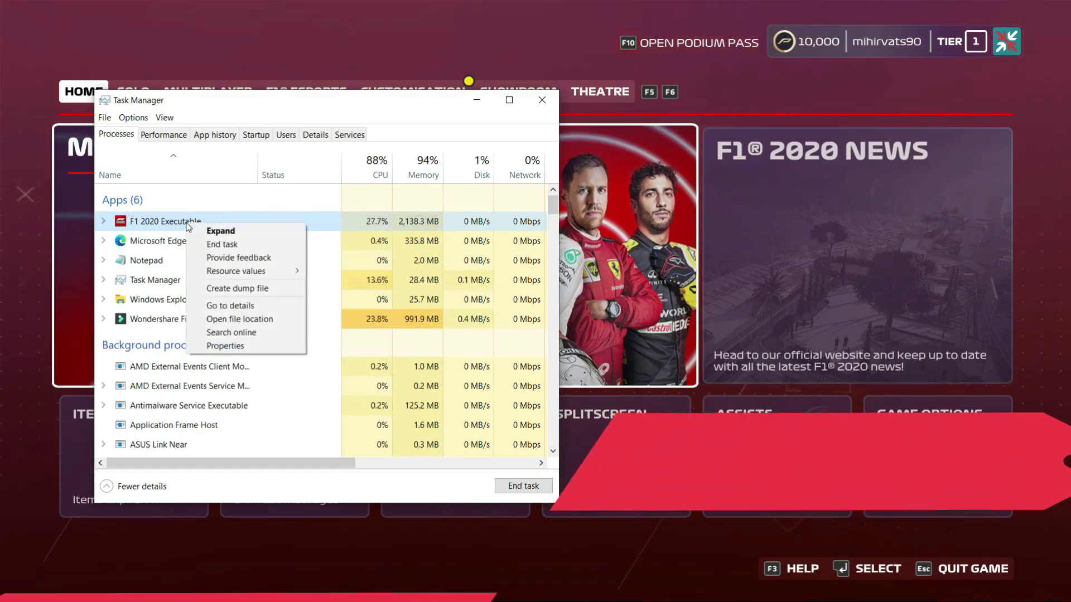
left_click(230, 306)
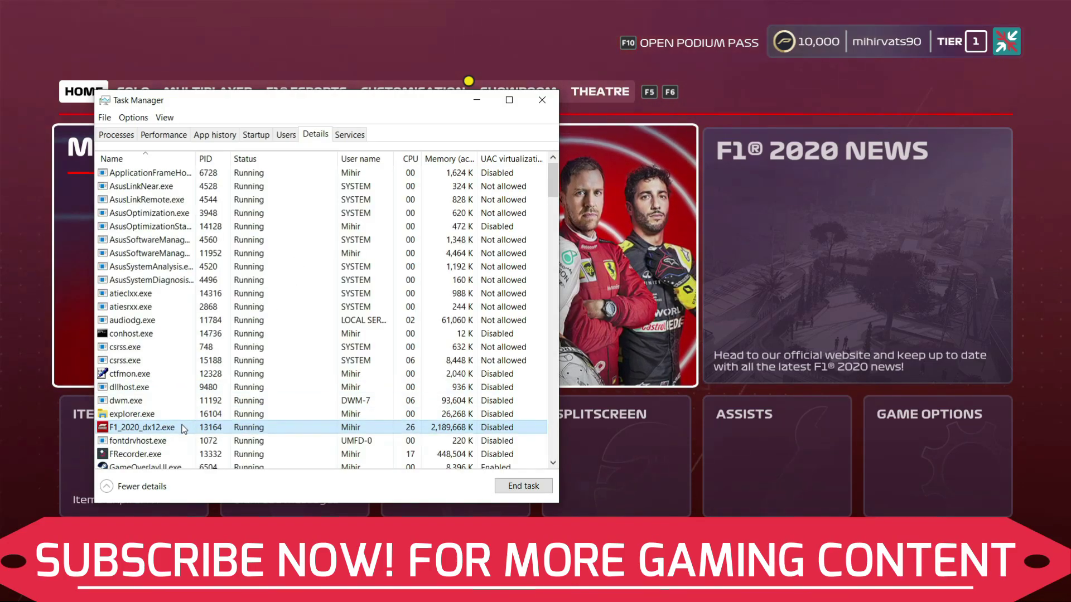
right_click(182, 427)
mouse_move(222, 306)
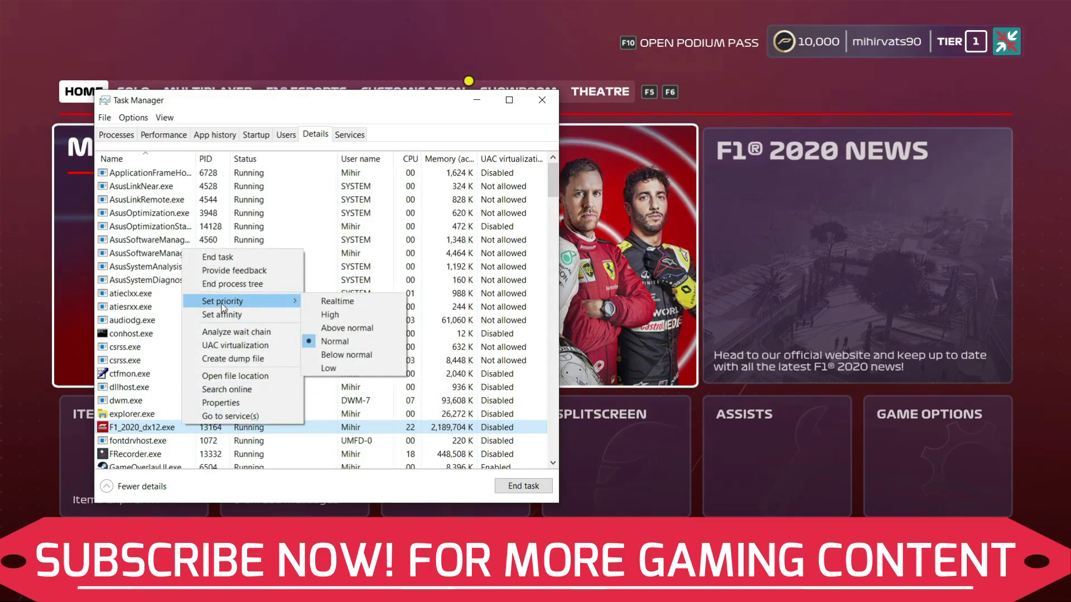
left_click(336, 354)
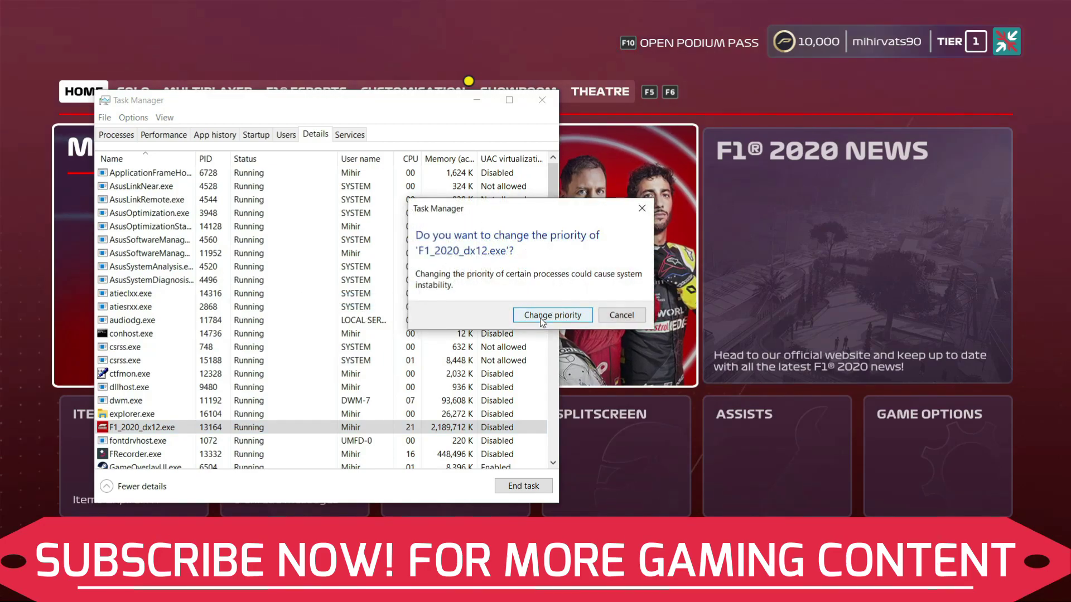
left_click(540, 317)
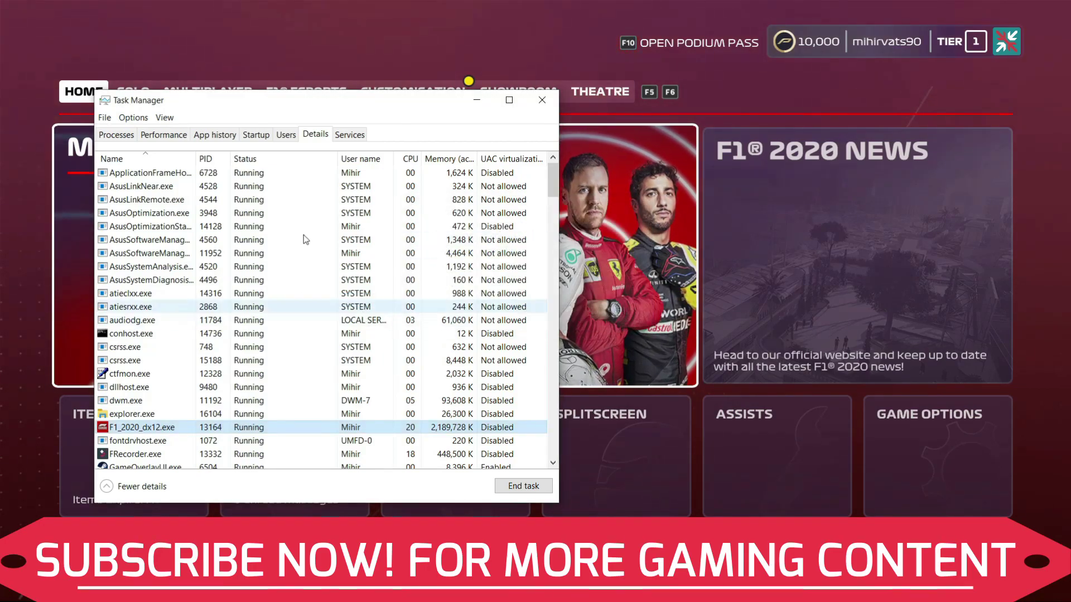
left_click(128, 137)
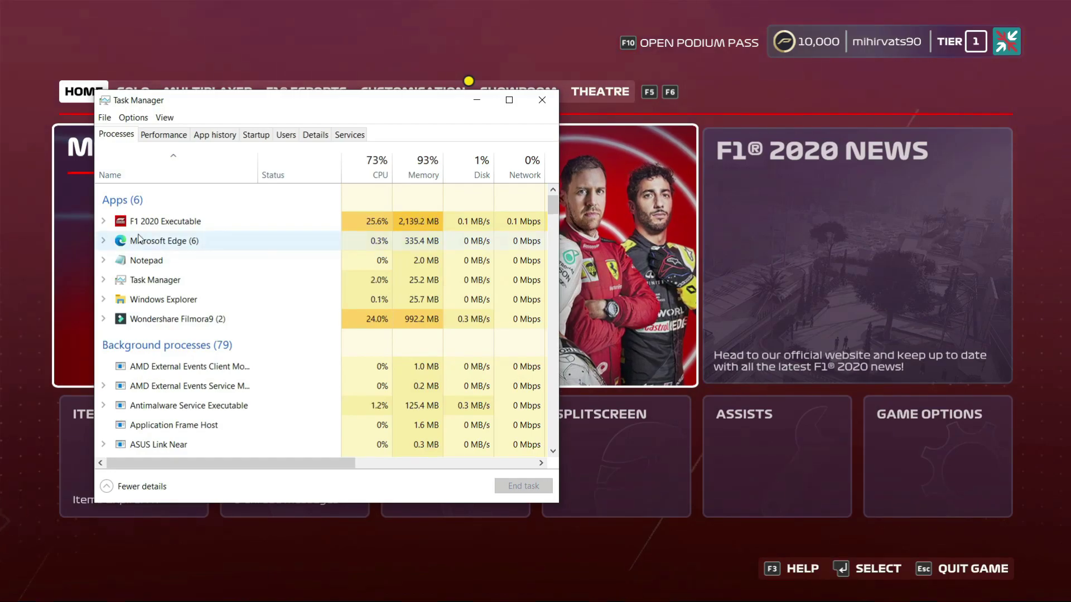
Step: Scroll through Task Manager's apps and background processes, including F1 2020
scroll(186, 342, "down", 1)
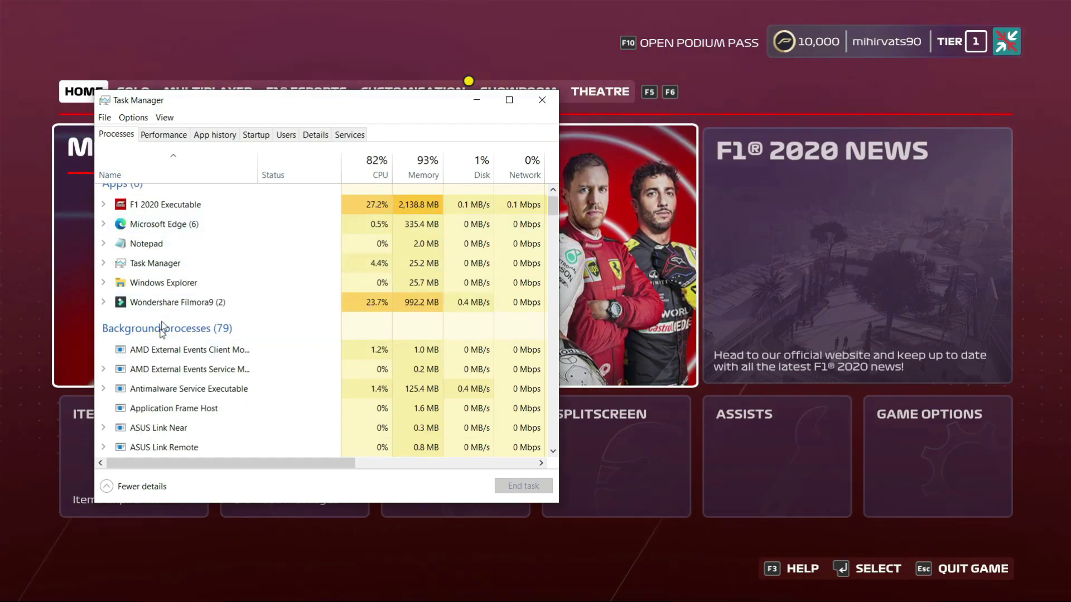
scroll(162, 331, "down", 2)
scroll(144, 319, "down", 1)
scroll(168, 335, "up", 4)
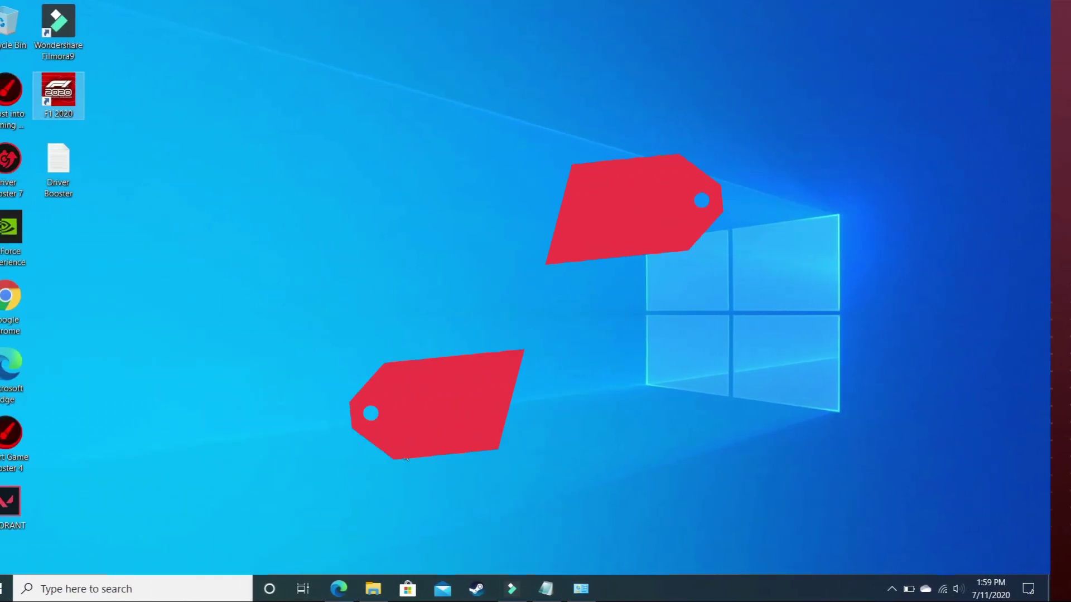
Step: Via This PC's Properties and Advanced system settings, apply Adjust for best performance visual effects
left_click(401, 578)
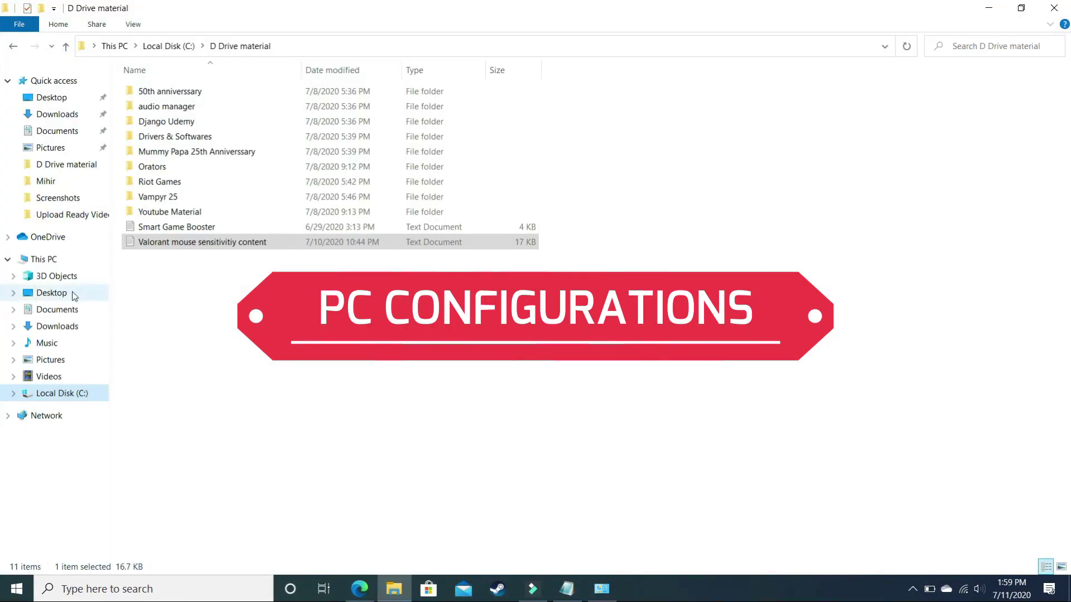
right_click(51, 261)
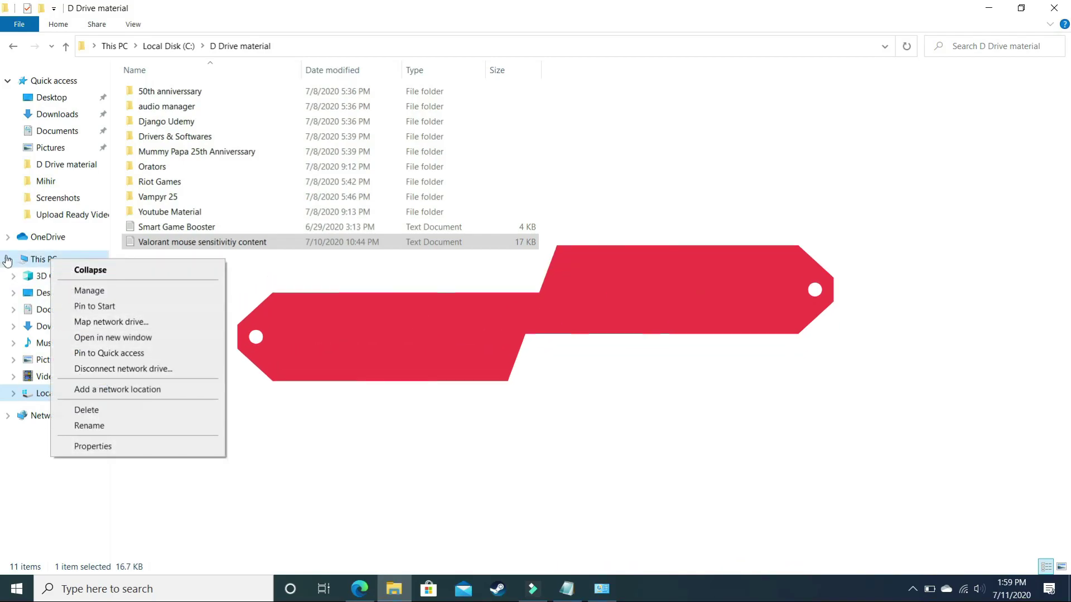
right_click(24, 262)
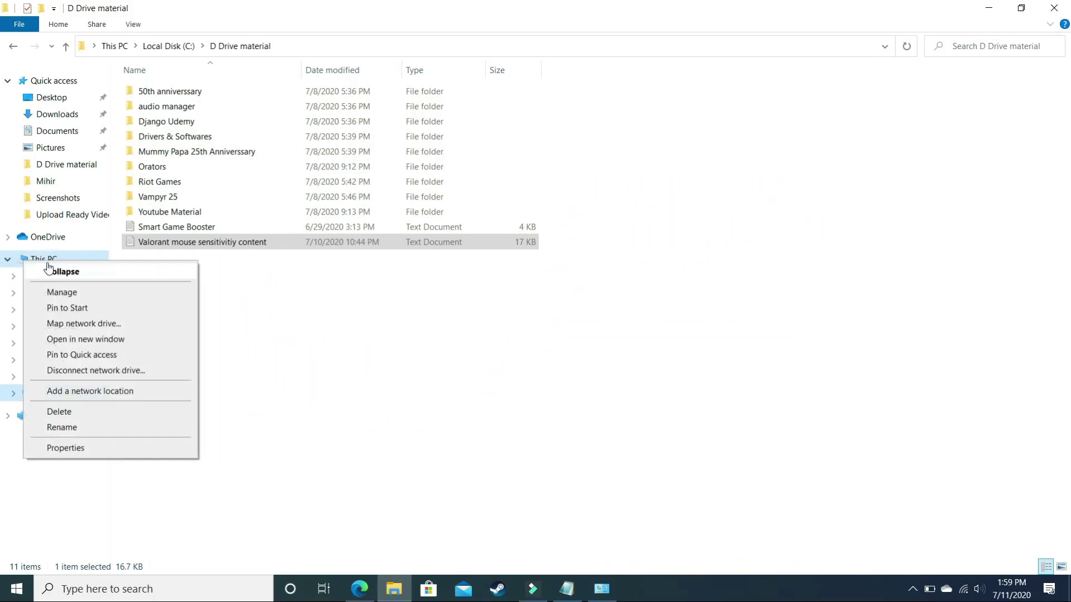
left_click(78, 452)
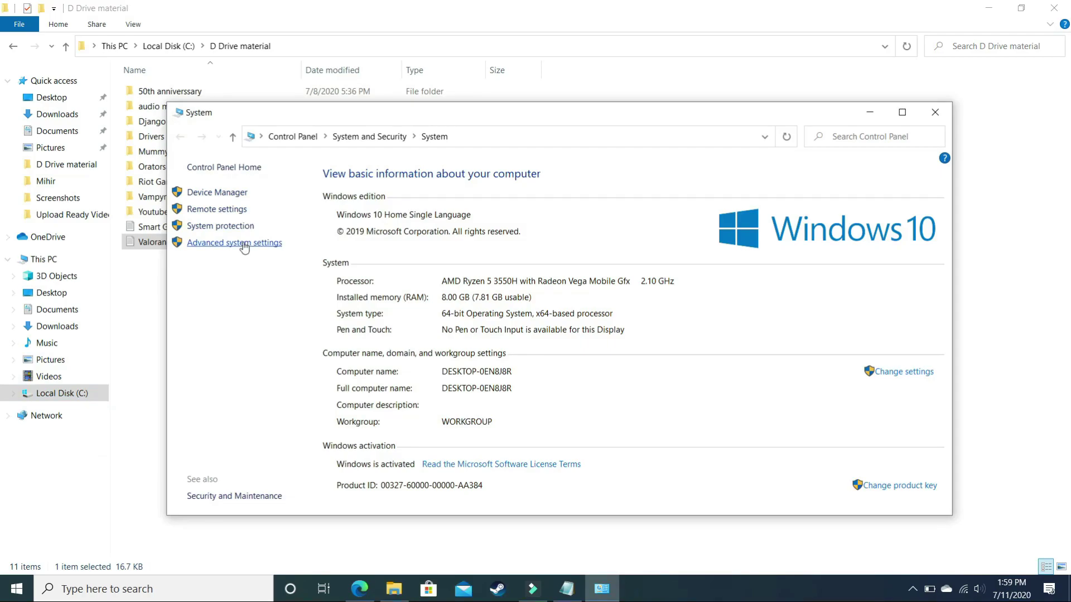
left_click(219, 244)
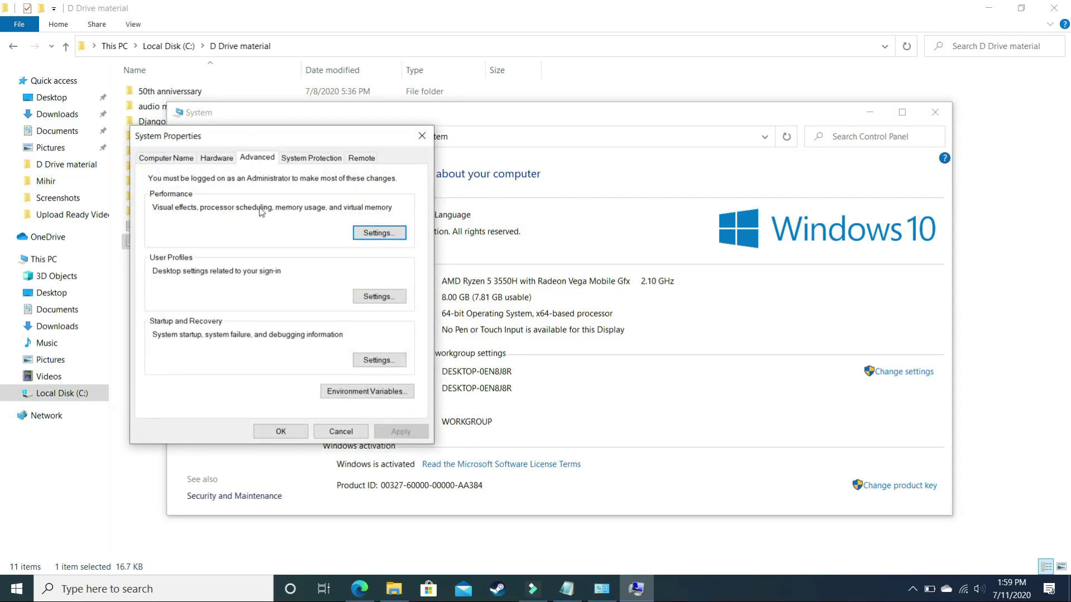
left_click(384, 238)
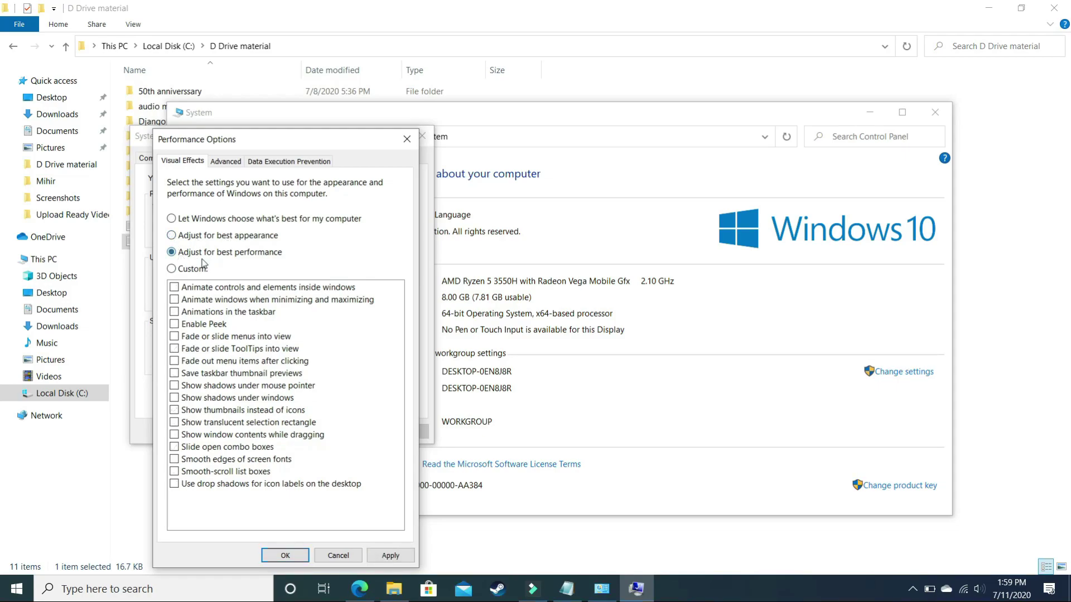
left_click(387, 556)
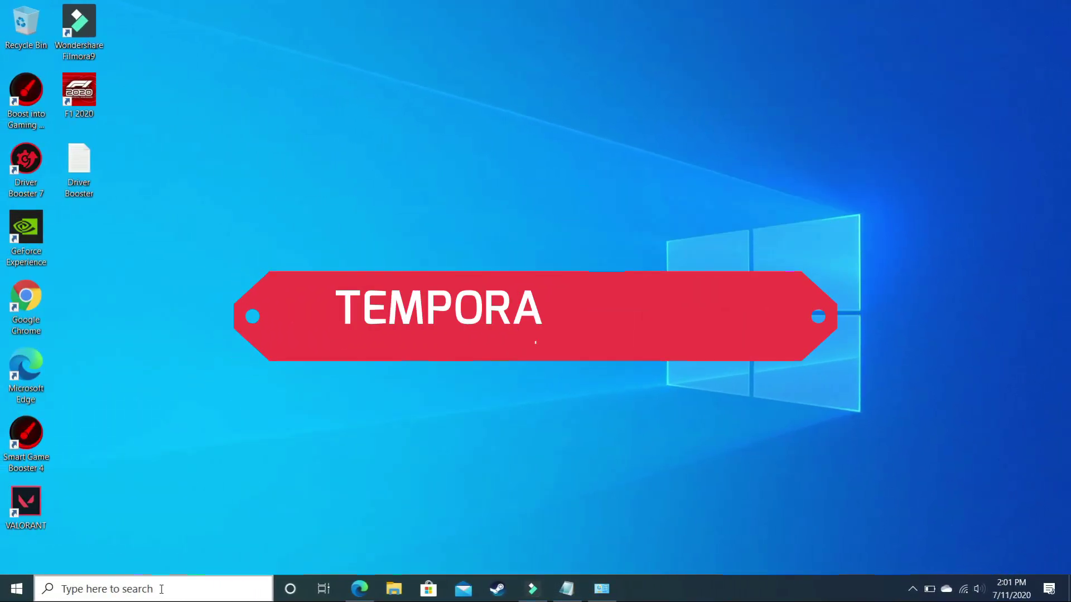
Step: Open the C:\Windows\Temp folder by entering 'temp' in the Run dialog and granting access
left_click(162, 589)
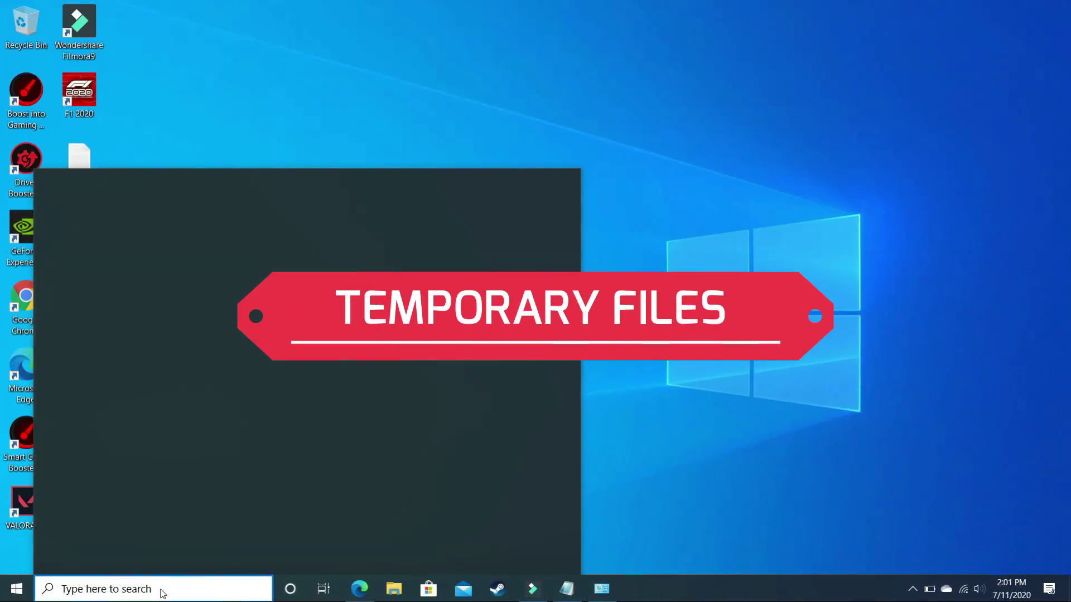
type("ru")
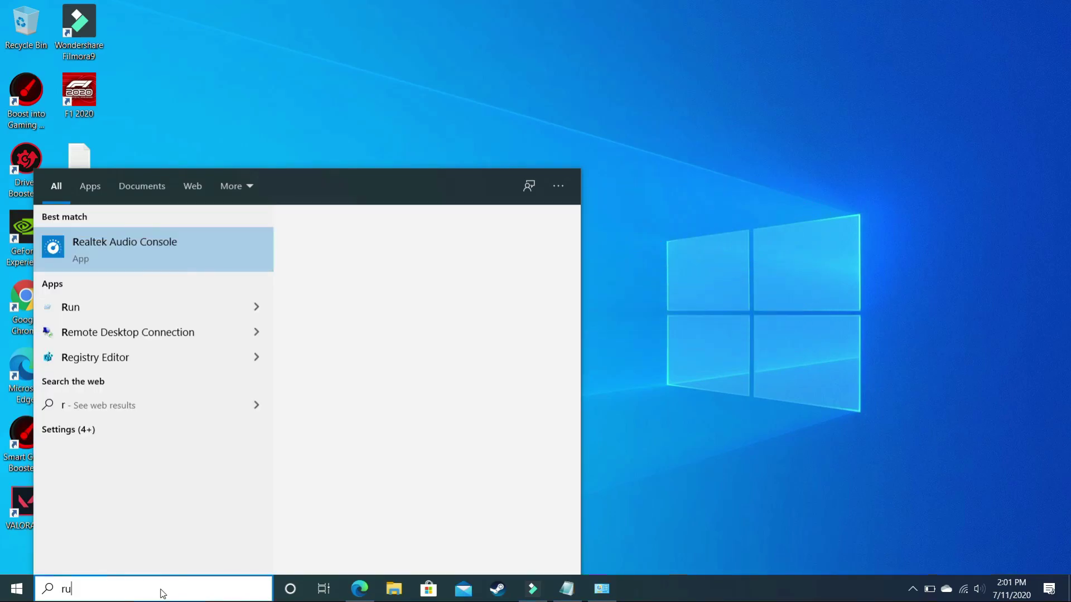
type("n")
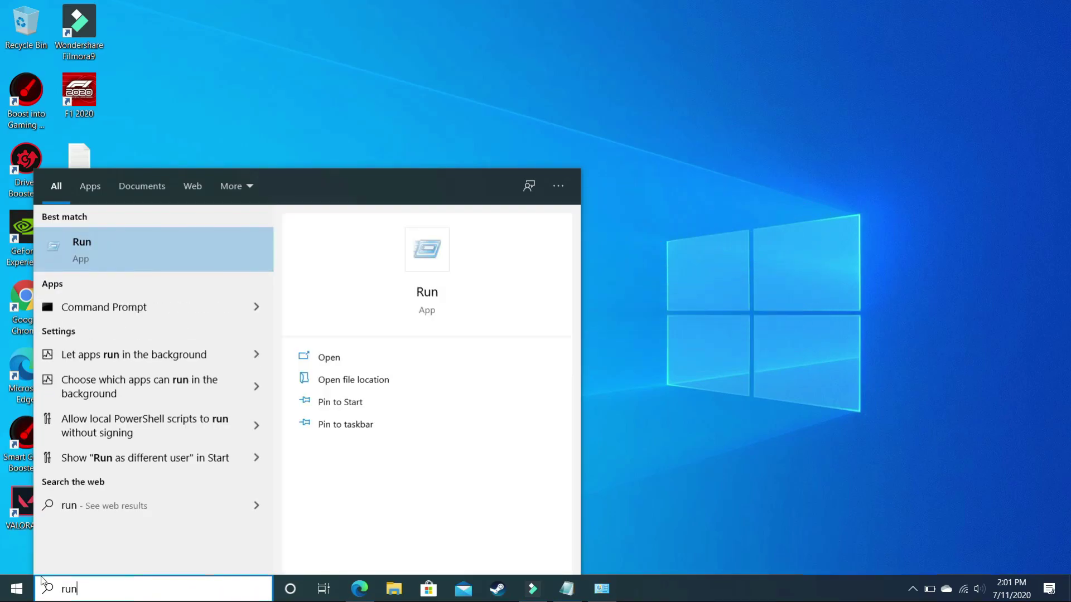
left_click(119, 236)
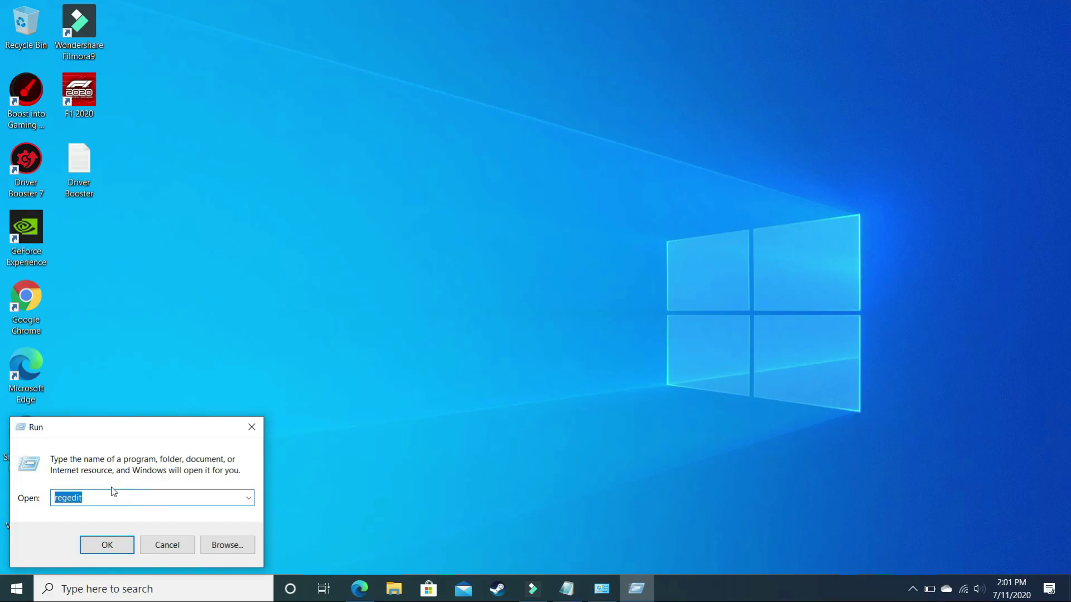
type("temp")
key("Return")
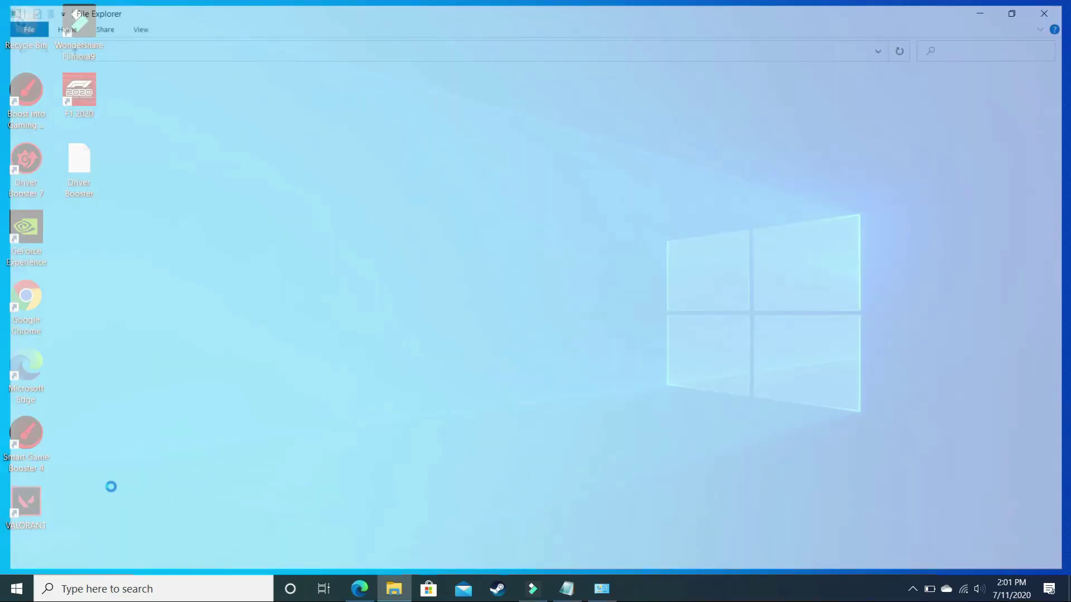
left_click(552, 316)
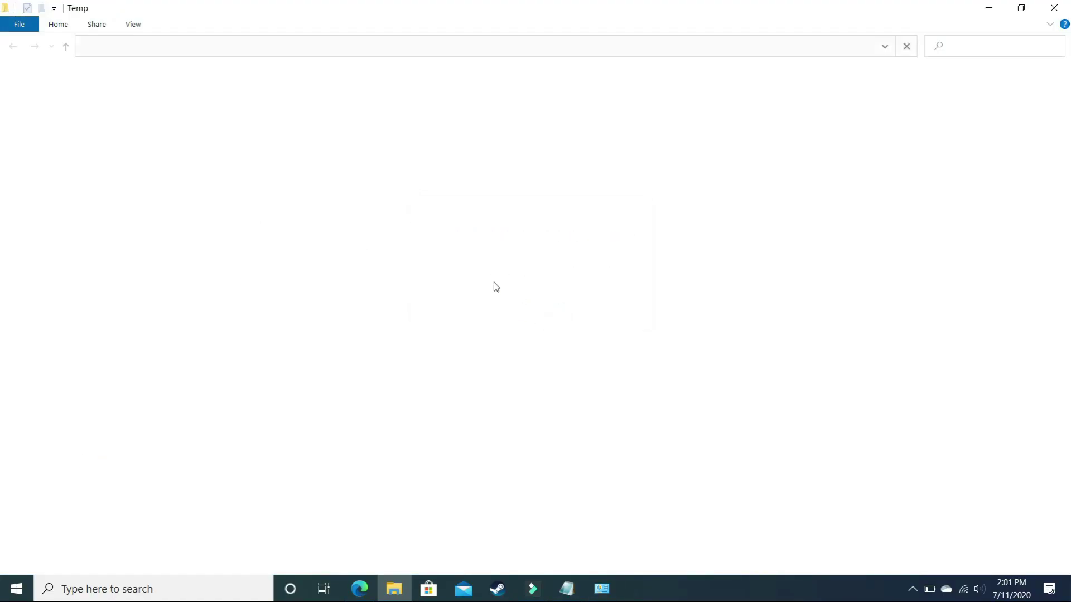
Step: Permanently delete all 70 Temp items, skipping every file still in use
left_click(569, 162)
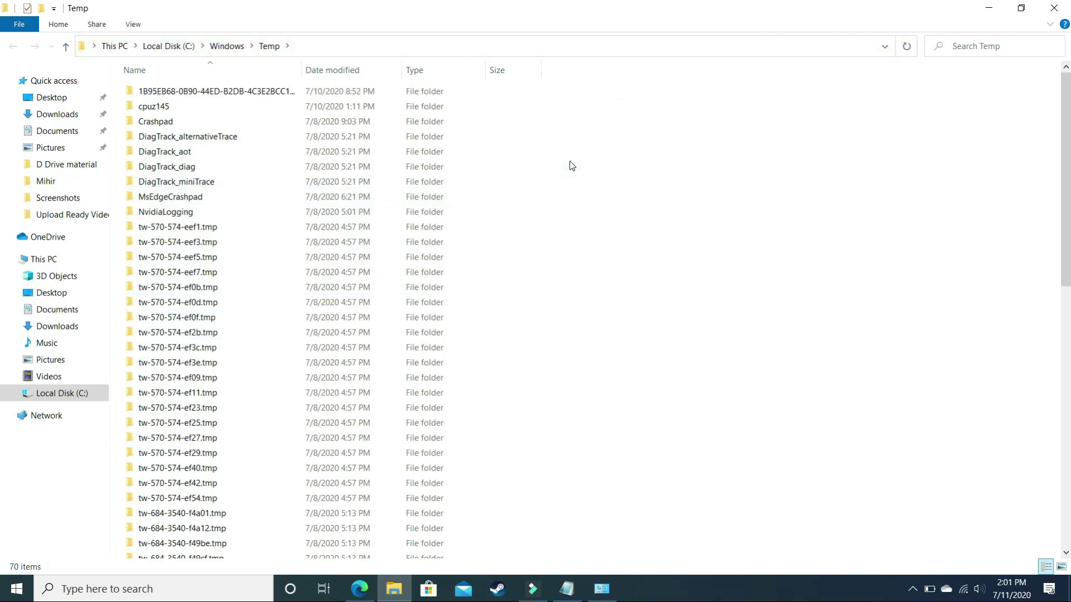
key("ctrl+a")
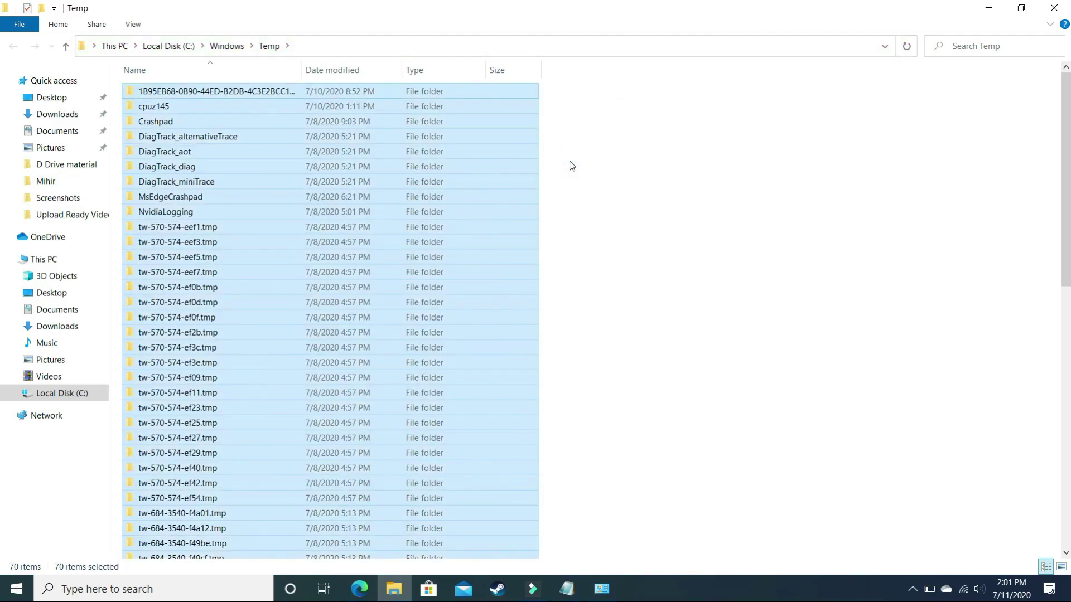
key("shift+Delete")
key("Return")
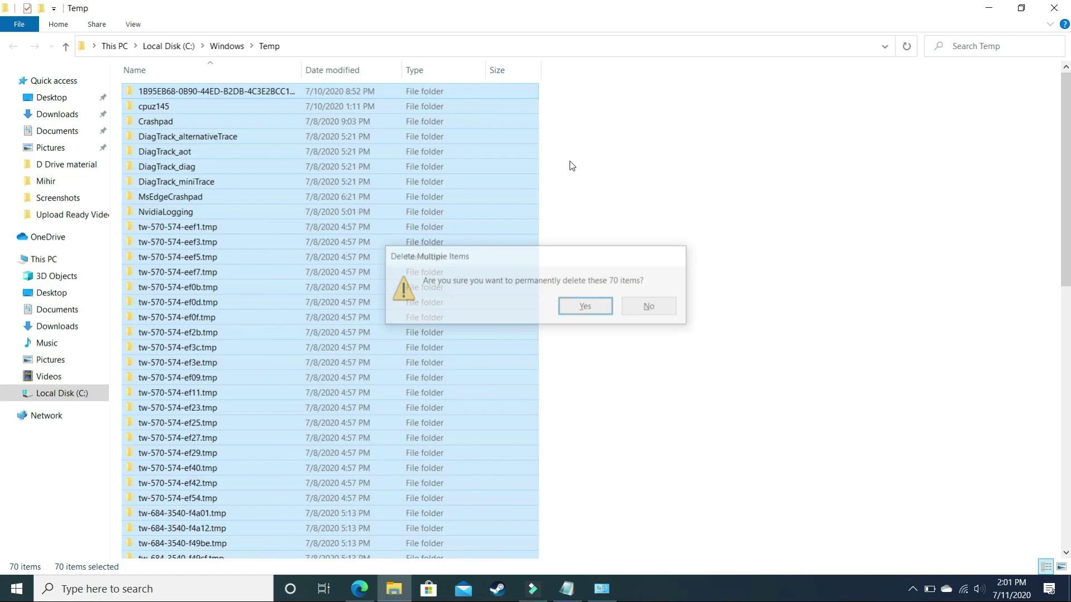
left_click(250, 255)
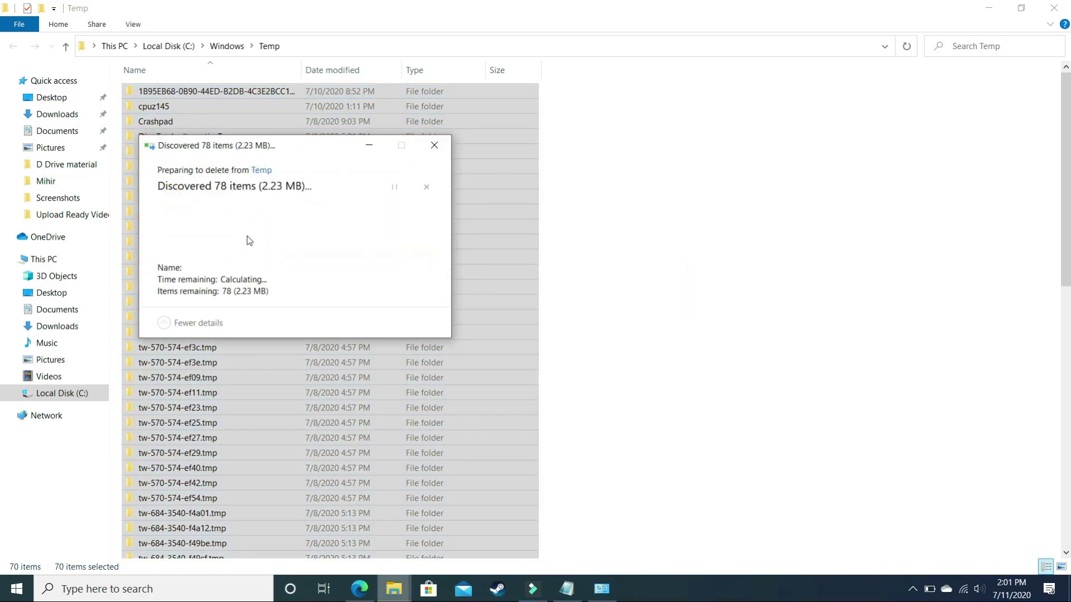
left_click(240, 290)
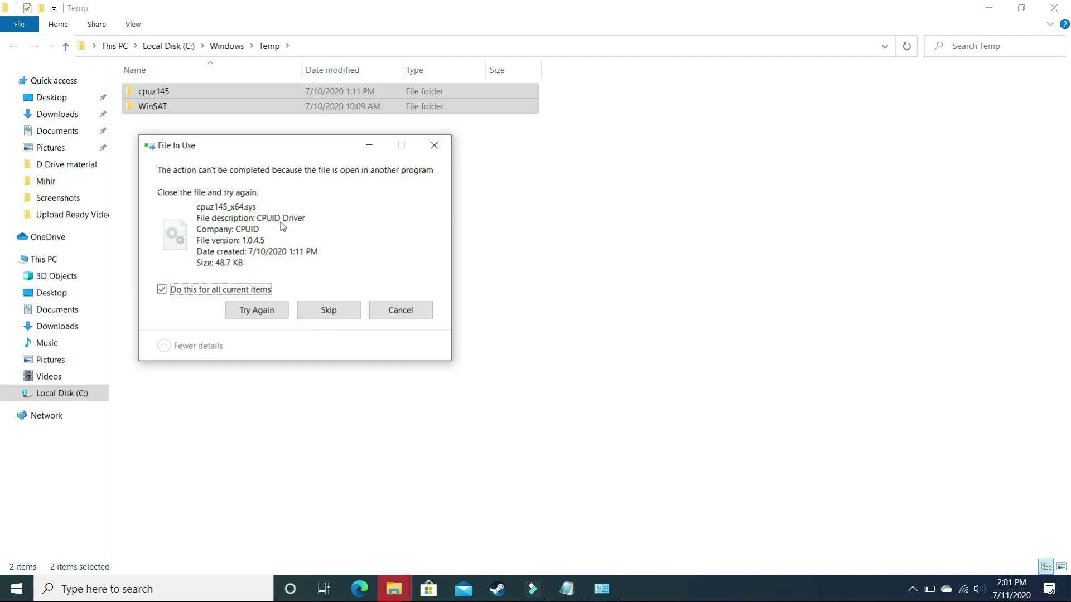
left_click(328, 310)
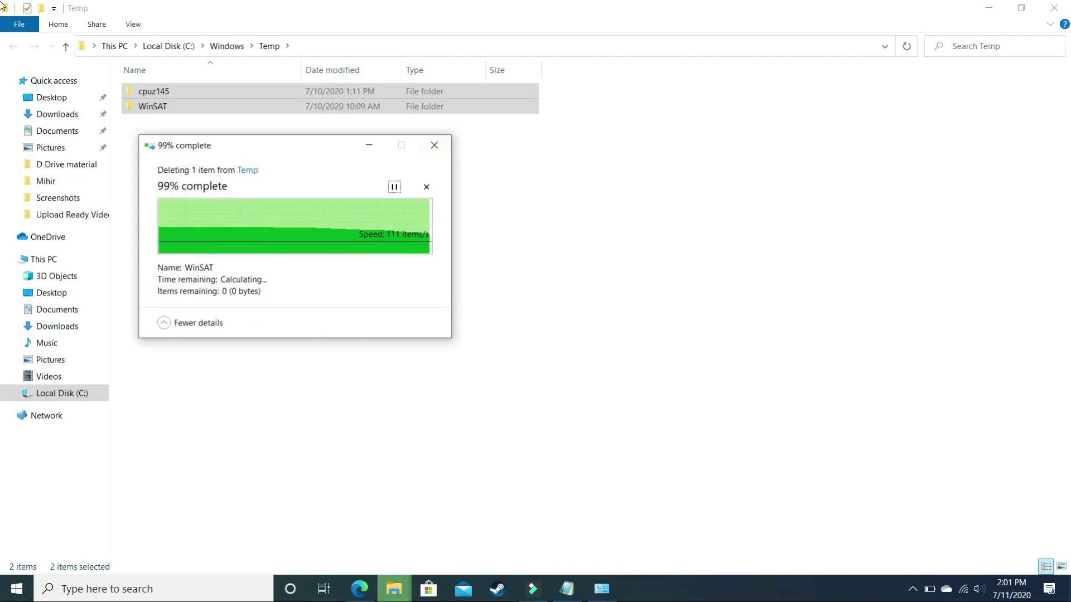
Step: Close the Windows Temp window and open the user's Temp folder by running '%temp%'
left_click(1064, 6)
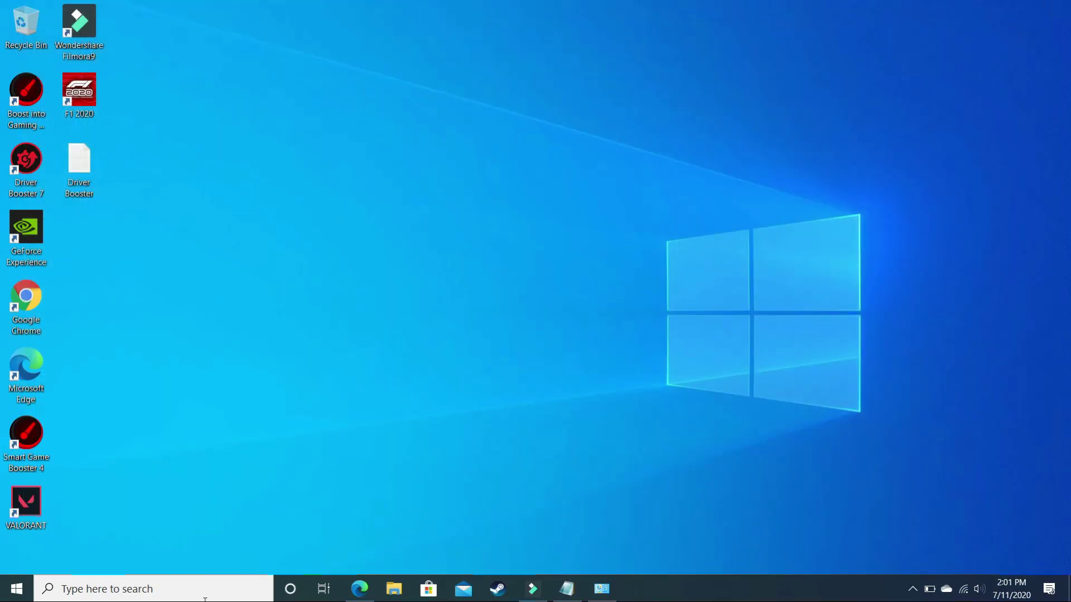
left_click(161, 594)
type("run")
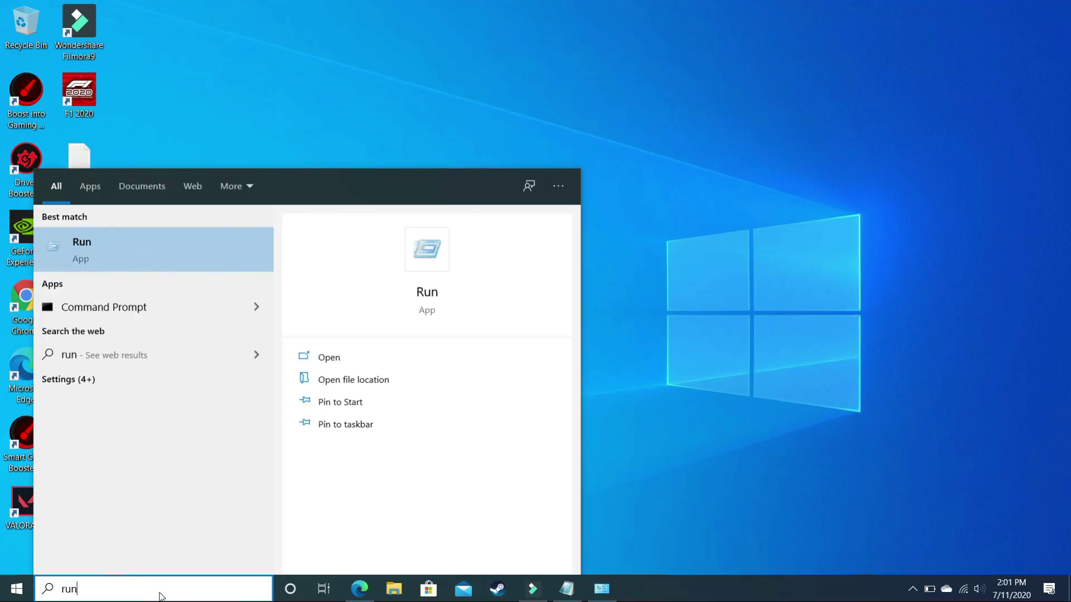
left_click(111, 244)
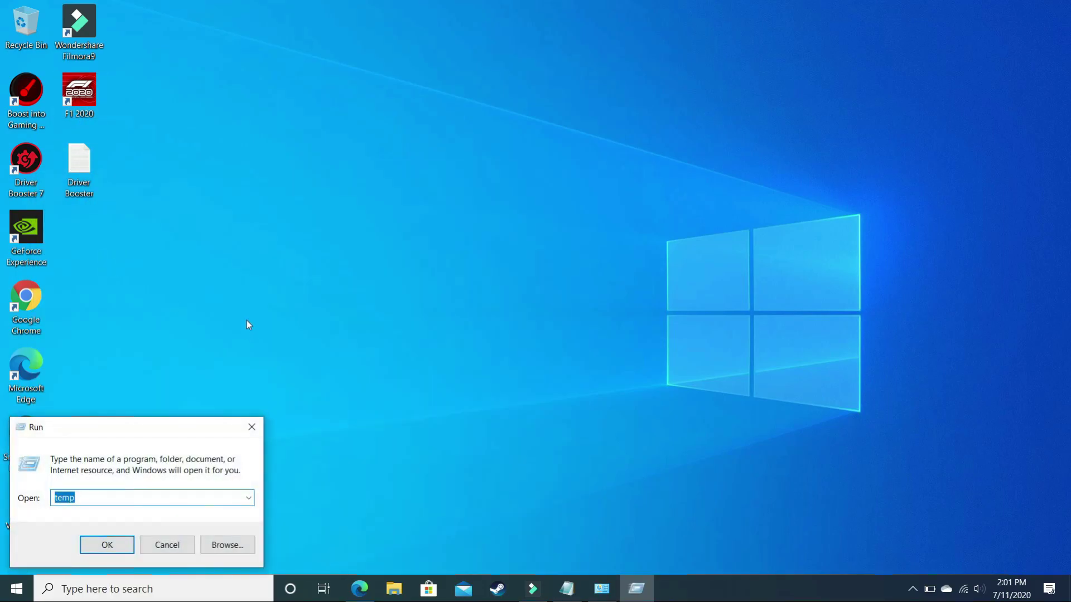
type("%t")
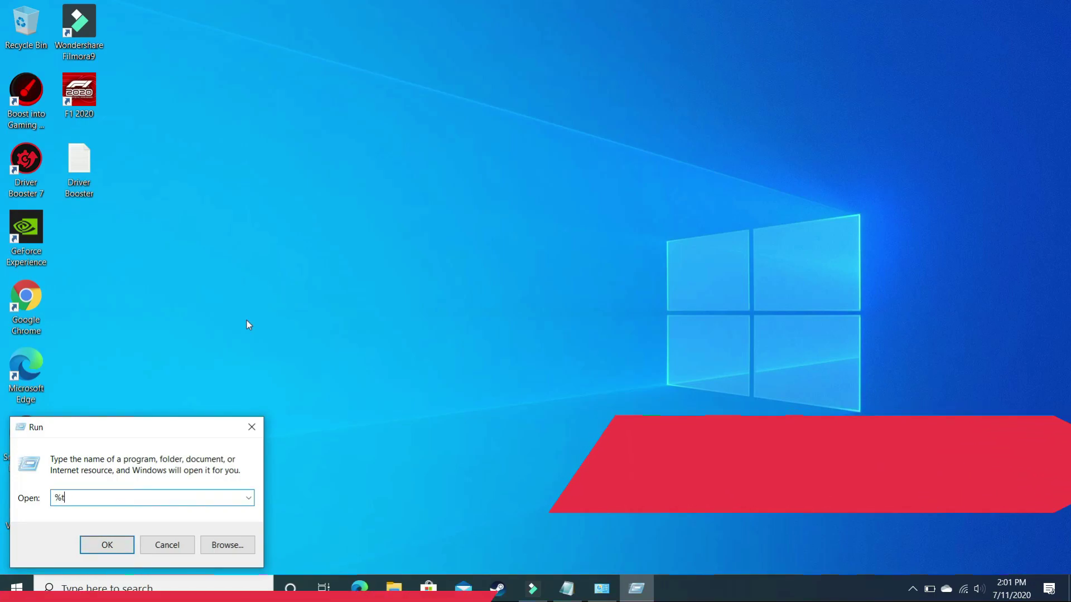
type("emp%")
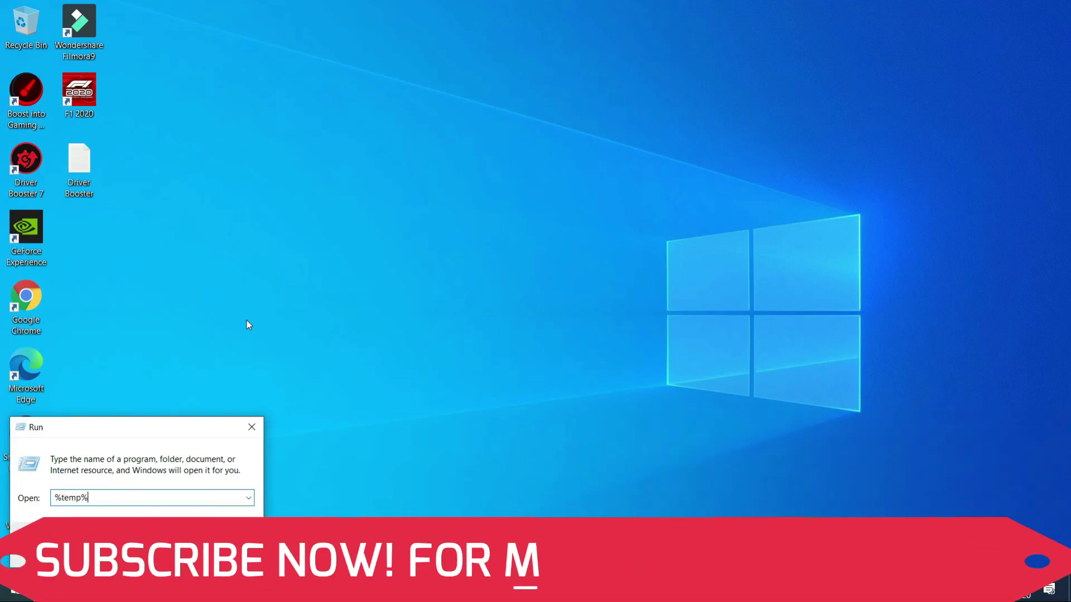
key("Return")
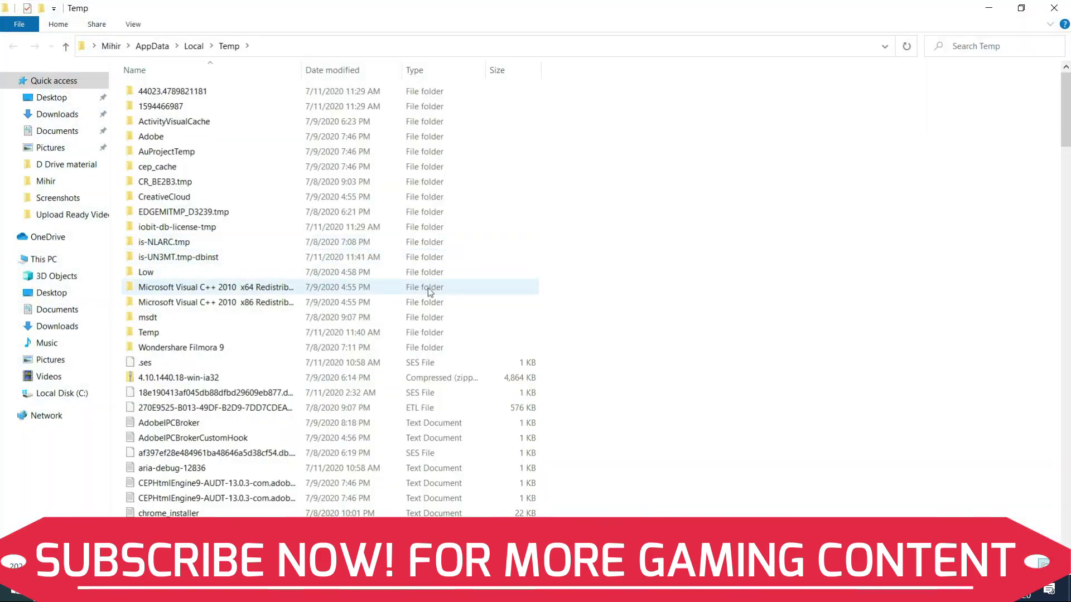
Step: Permanently delete everything in the user Temp folder, skipping all in-use files
left_click(428, 288)
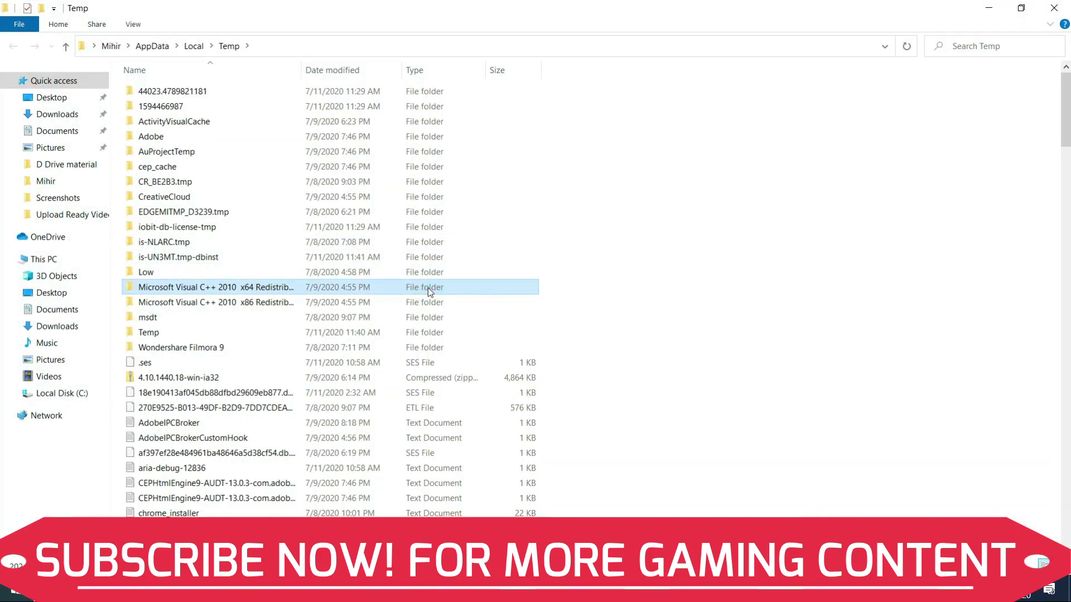
key("ctrl+a")
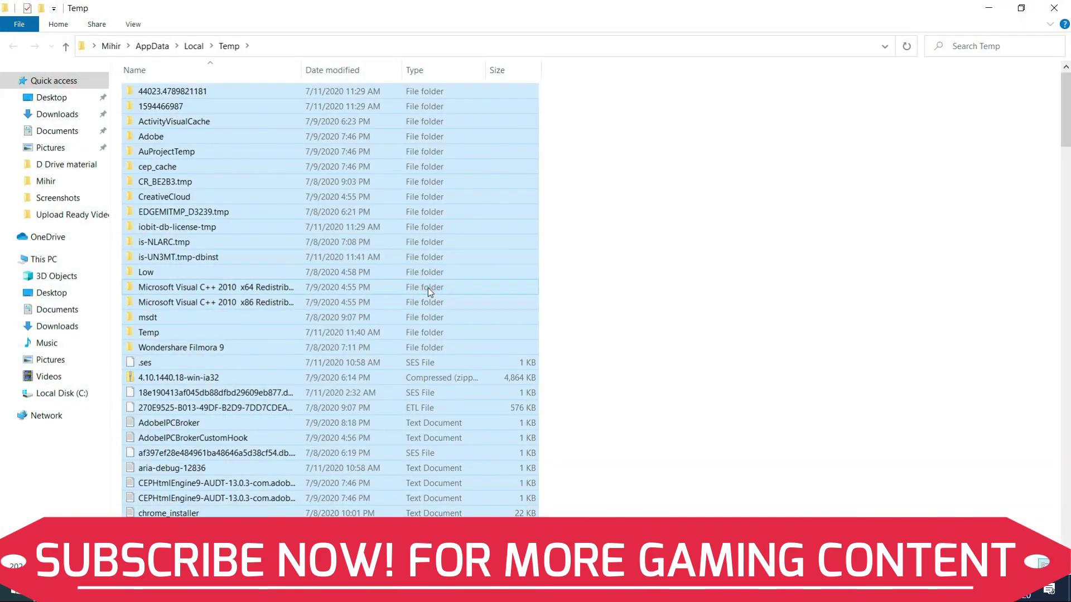
key("shift+Delete")
key("Return")
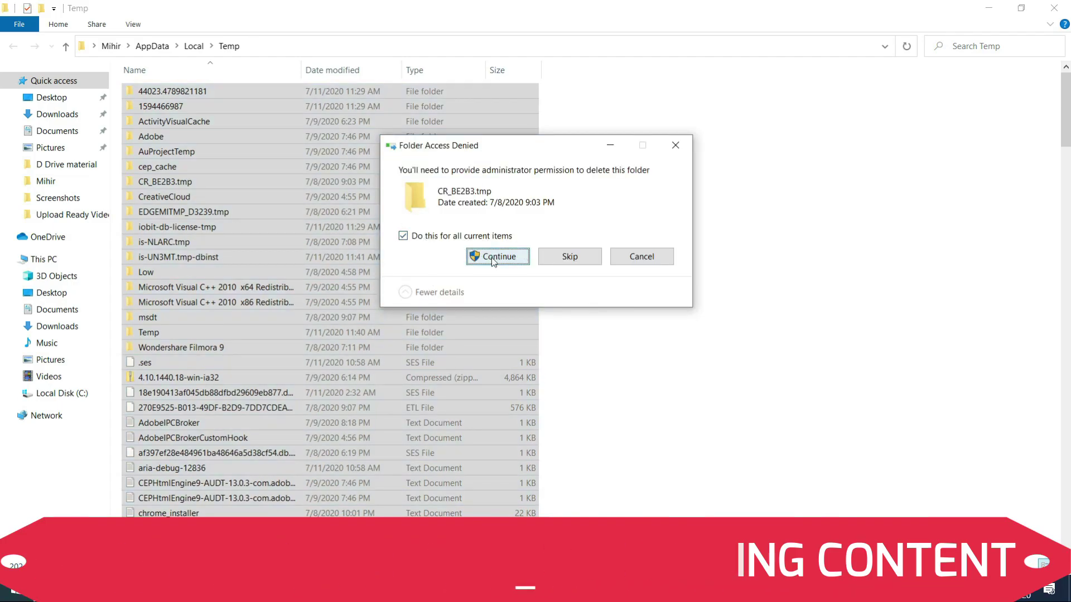
left_click(493, 257)
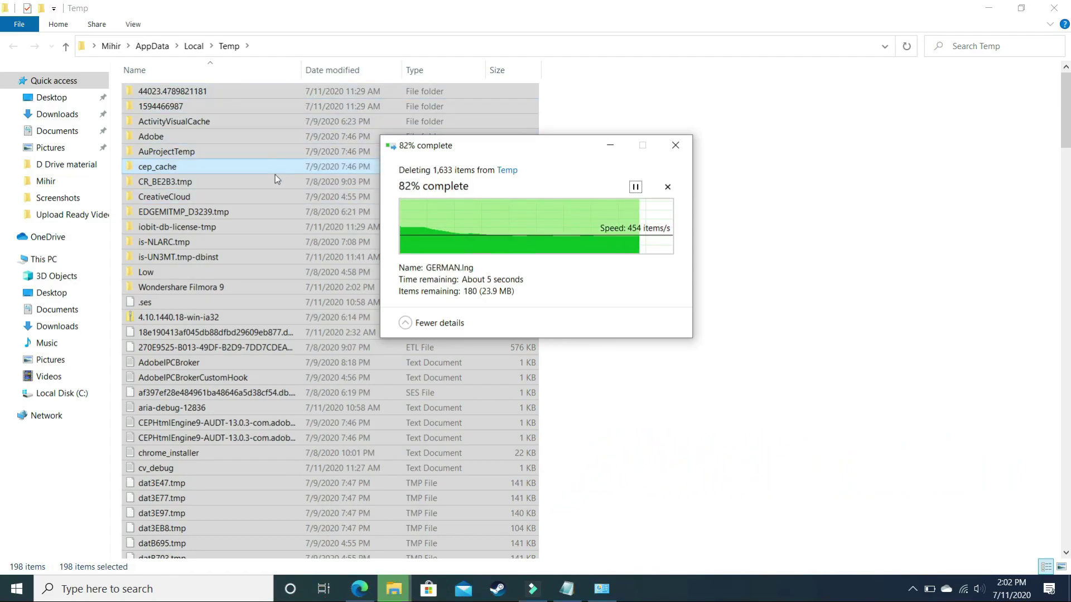
left_click(403, 277)
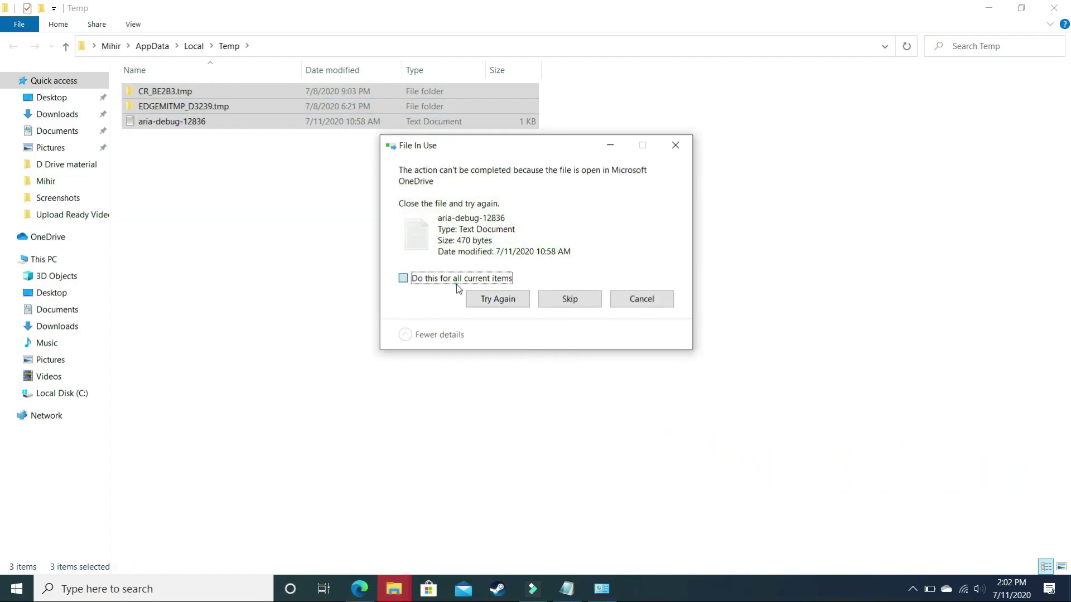
left_click(576, 307)
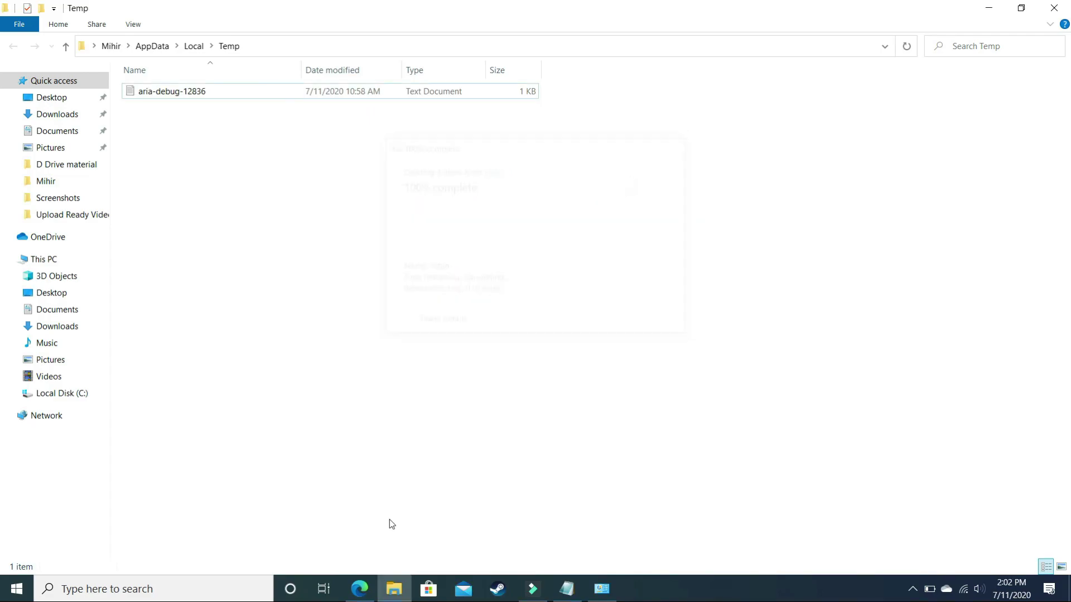
Step: Navigate to the C:\Windows\Prefetch folder in File Explorer
left_click(62, 394)
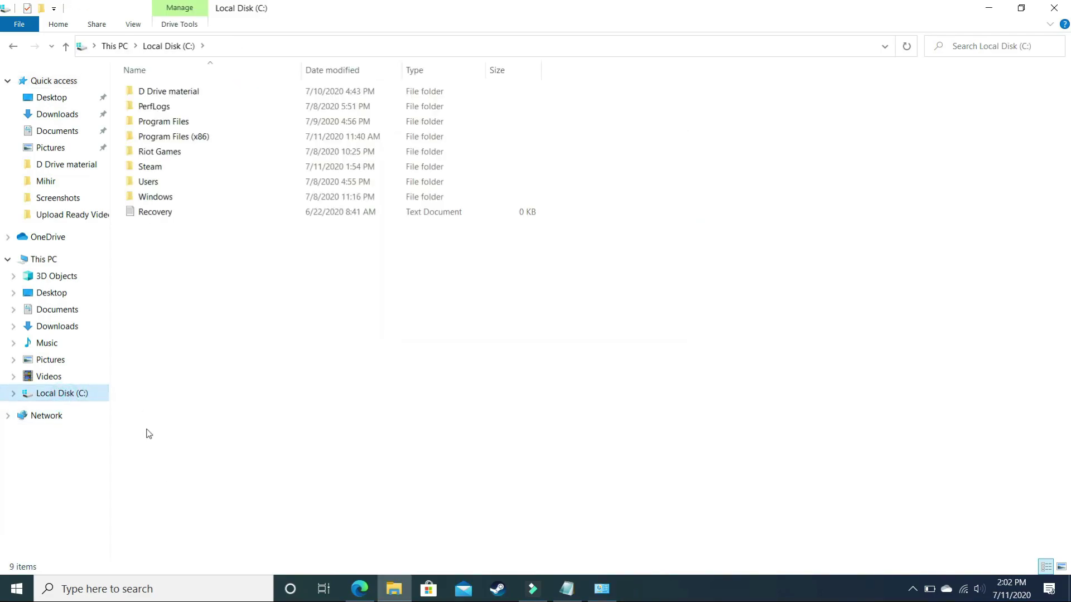
double_click(190, 197)
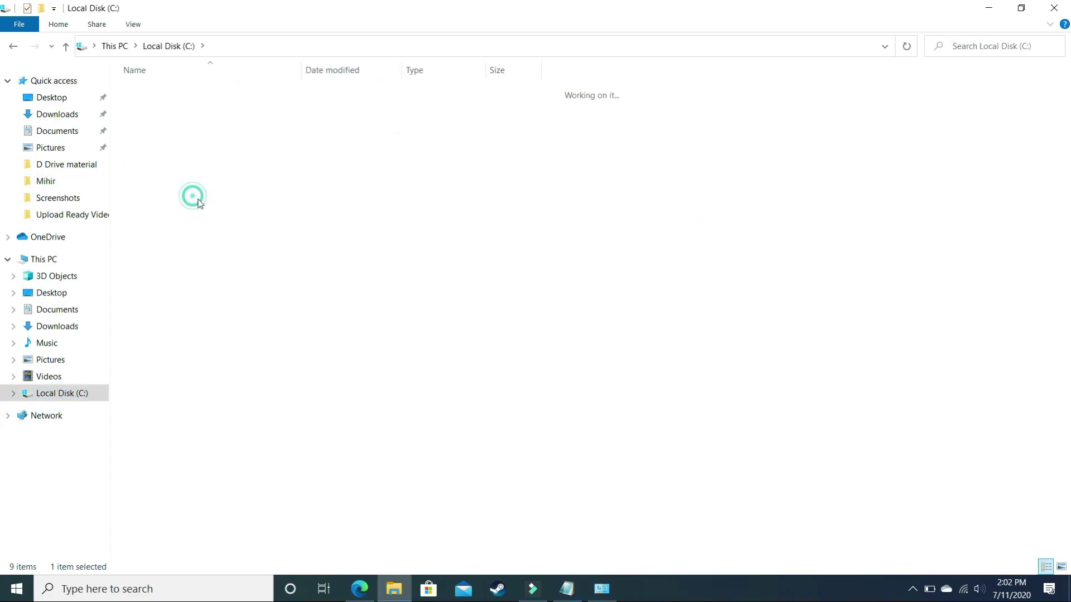
left_click(253, 333)
key("p")
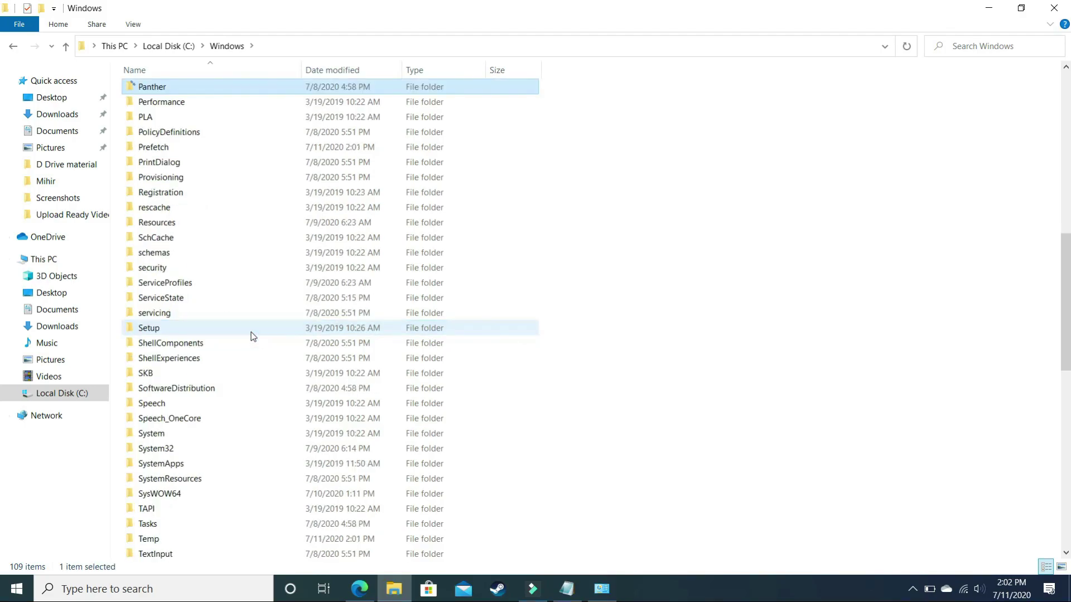
left_click(157, 146)
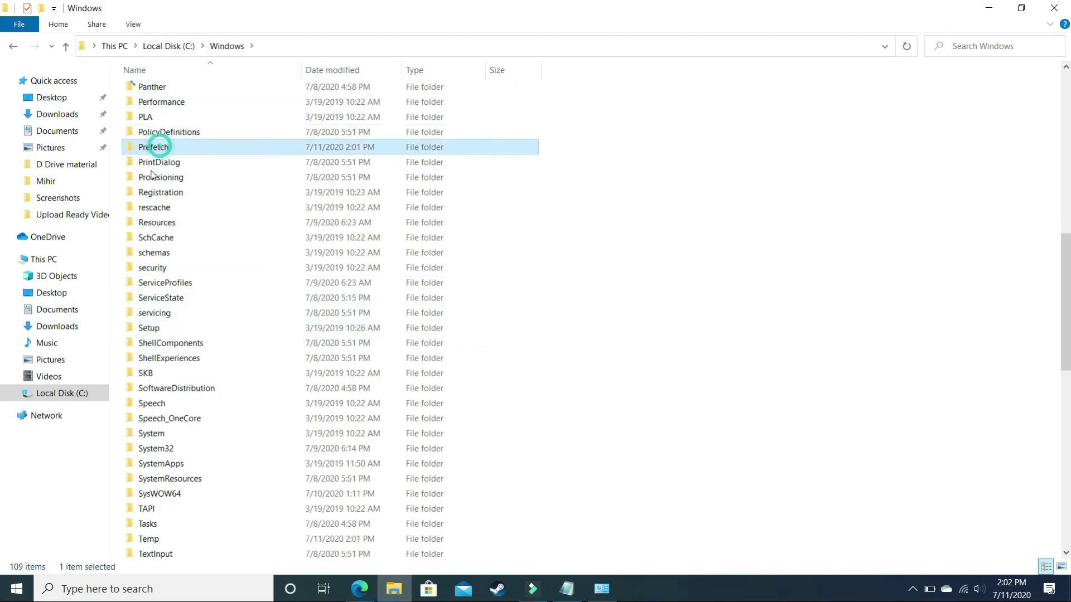
double_click(190, 147)
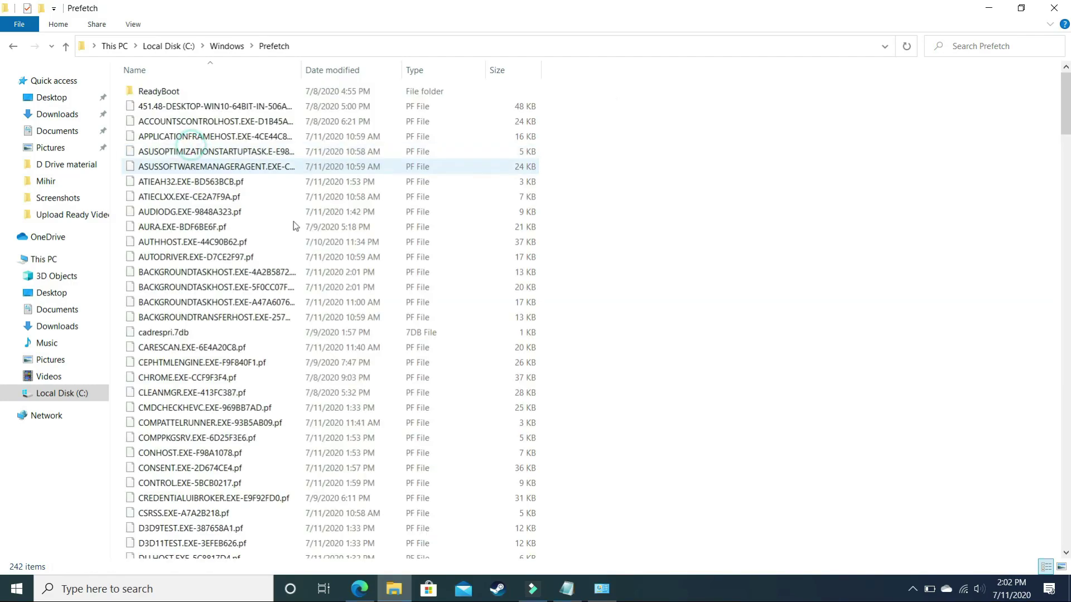
Step: Permanently delete the 241 prefetch items except ReadyBoot, skipping the locked file, and close Explorer
key("ctrl+a")
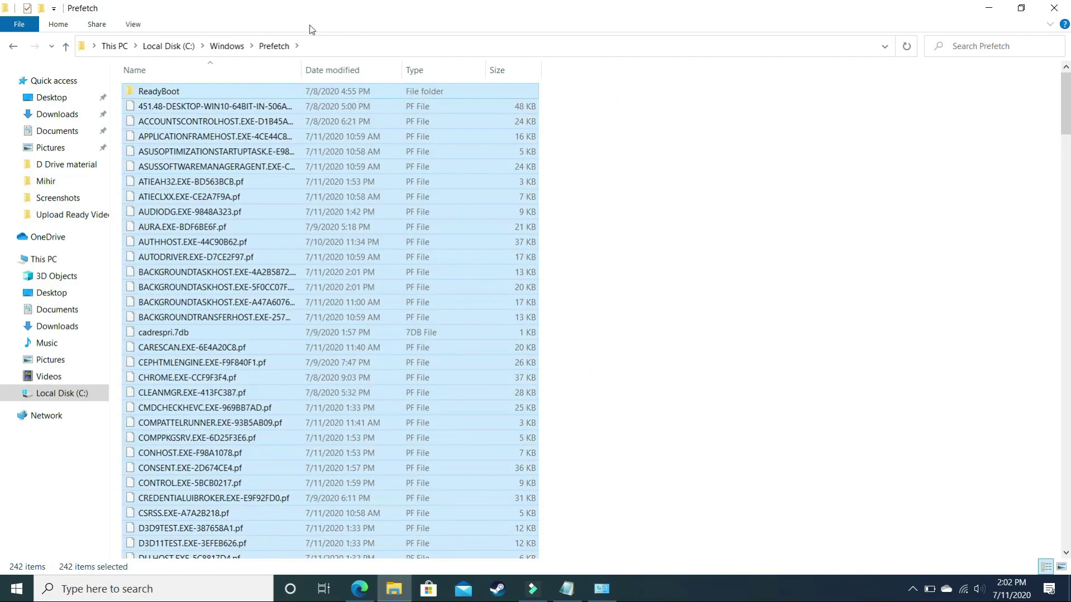
left_click(198, 91, "ctrl")
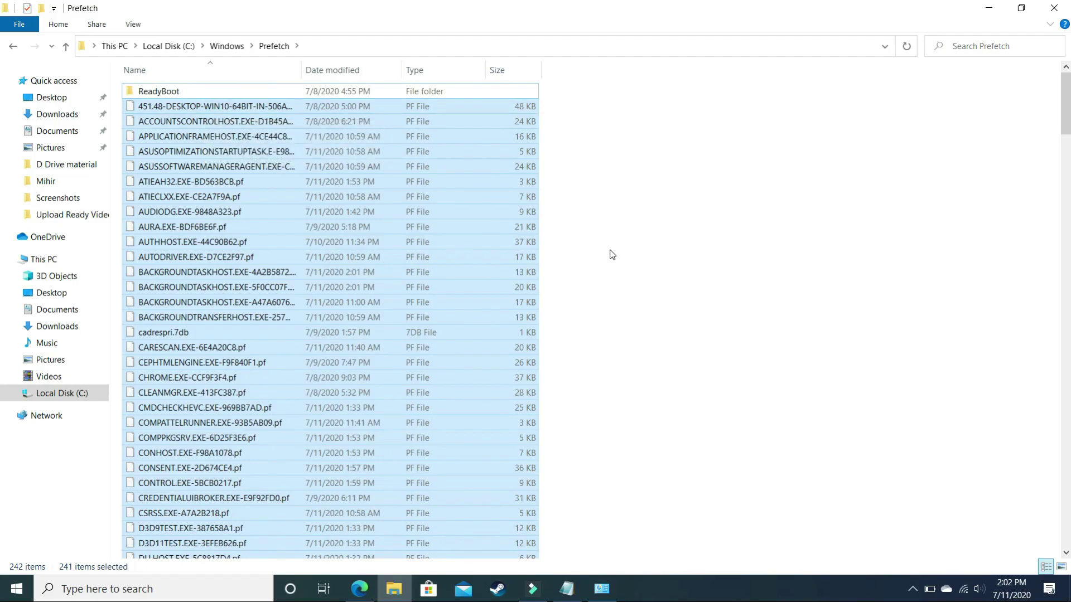
key("shift+Delete")
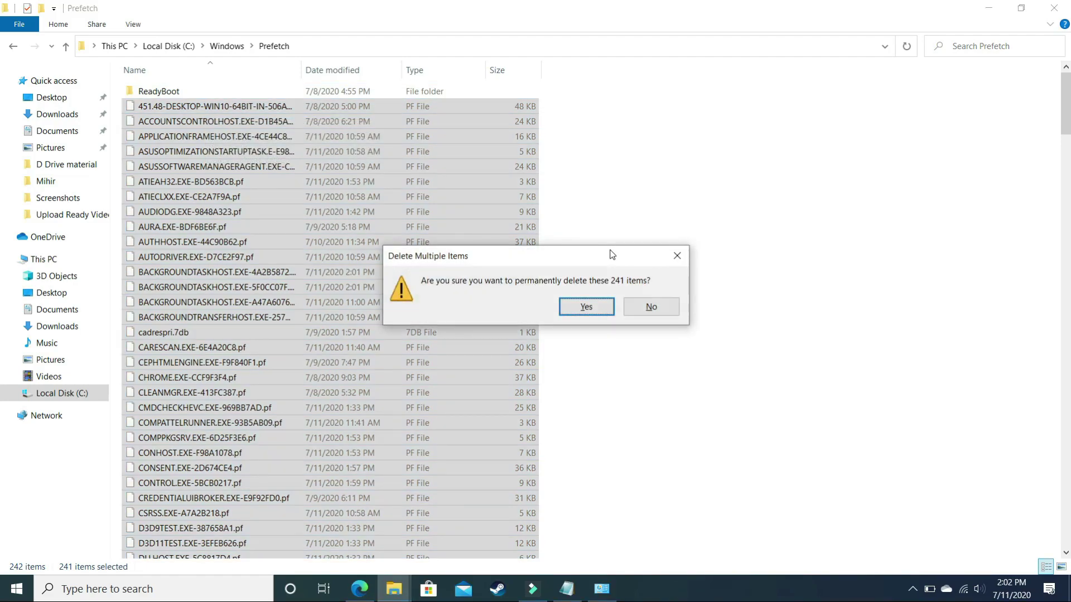
key("Return")
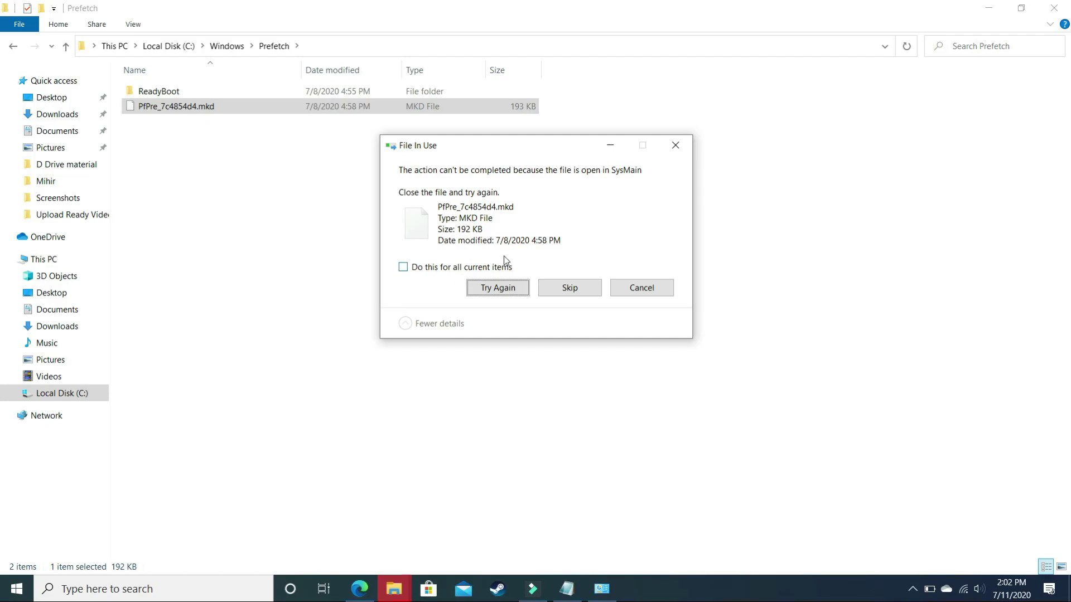
left_click(489, 268)
left_click(569, 287)
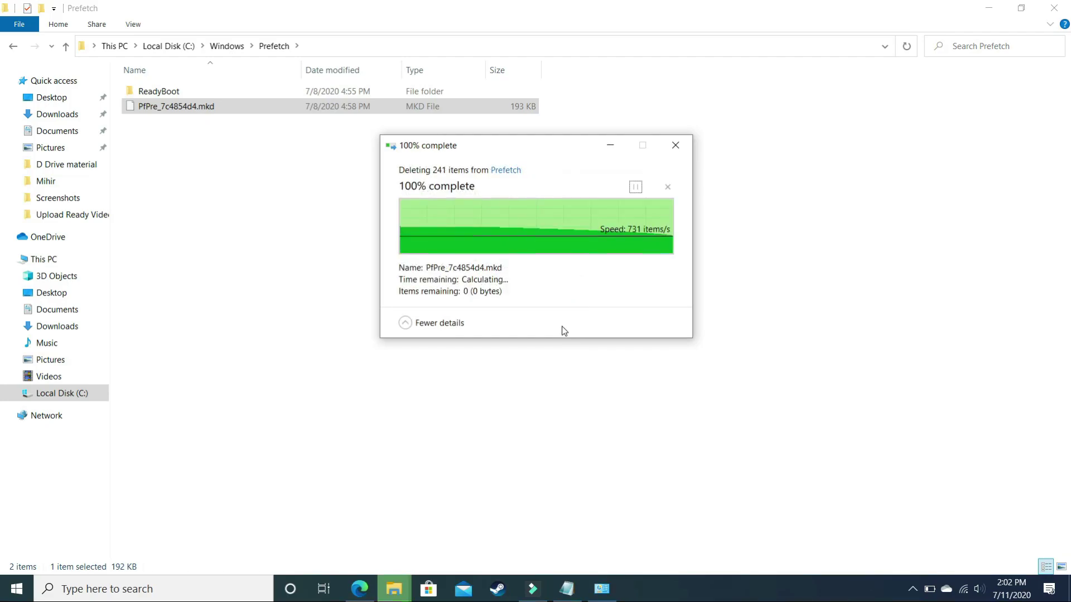
left_click(1054, 8)
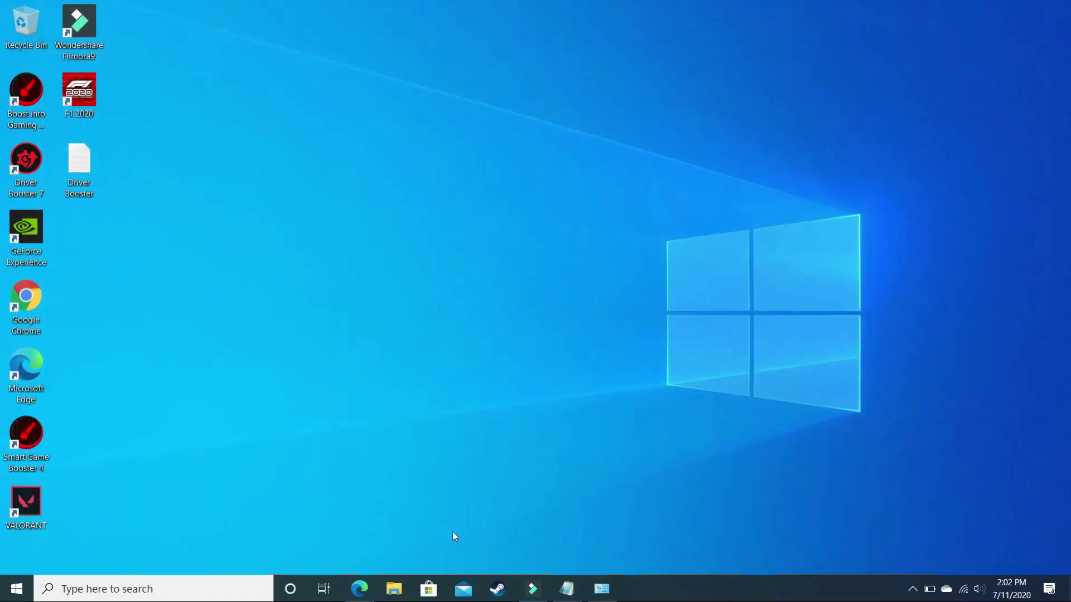
left_click(367, 596)
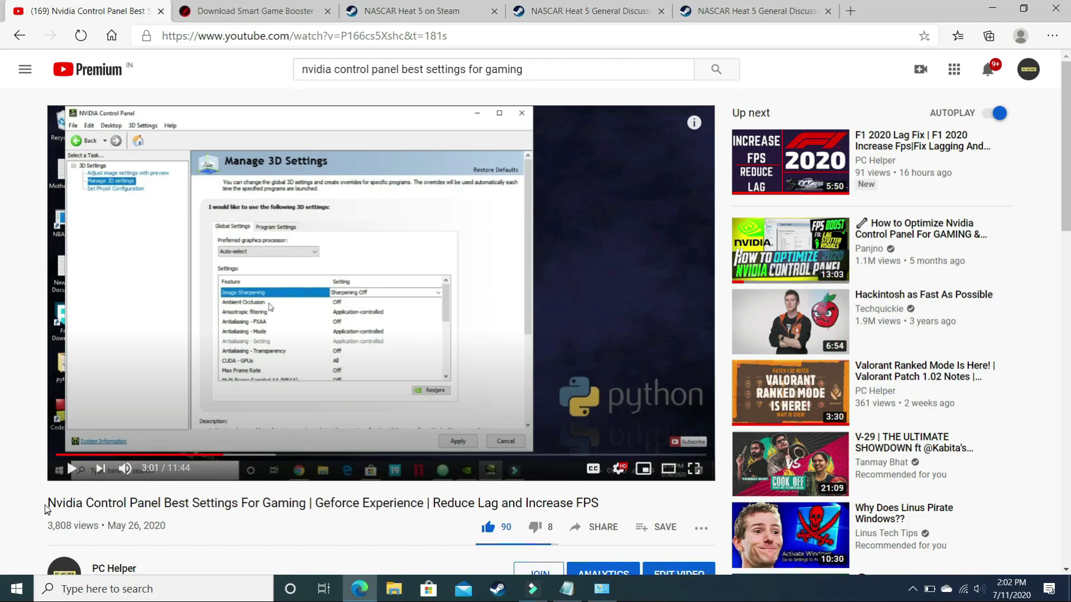
left_click_drag(56, 504, 310, 523)
left_click(310, 523)
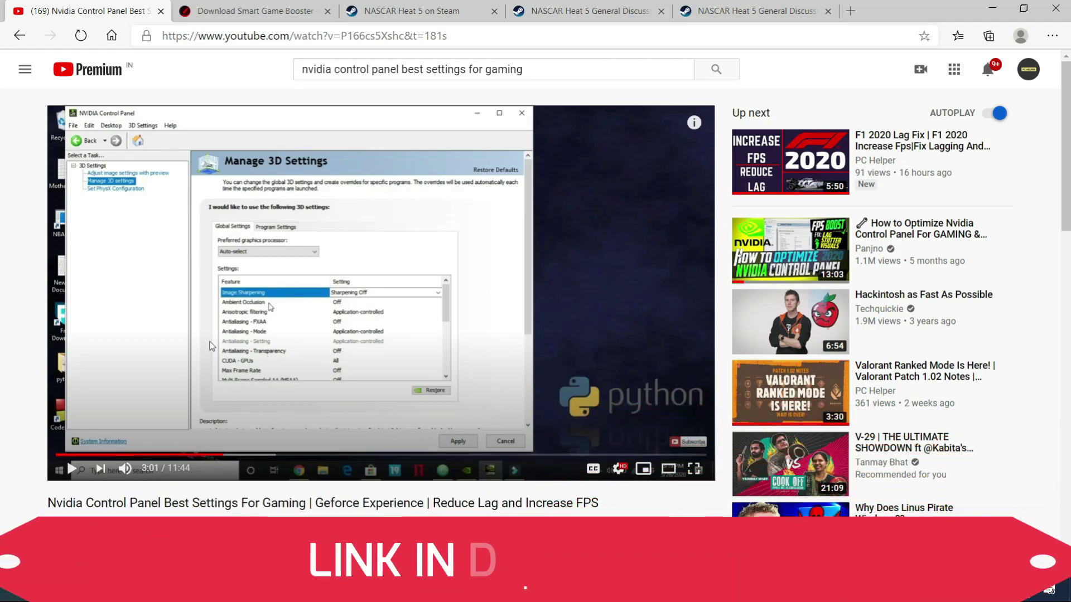